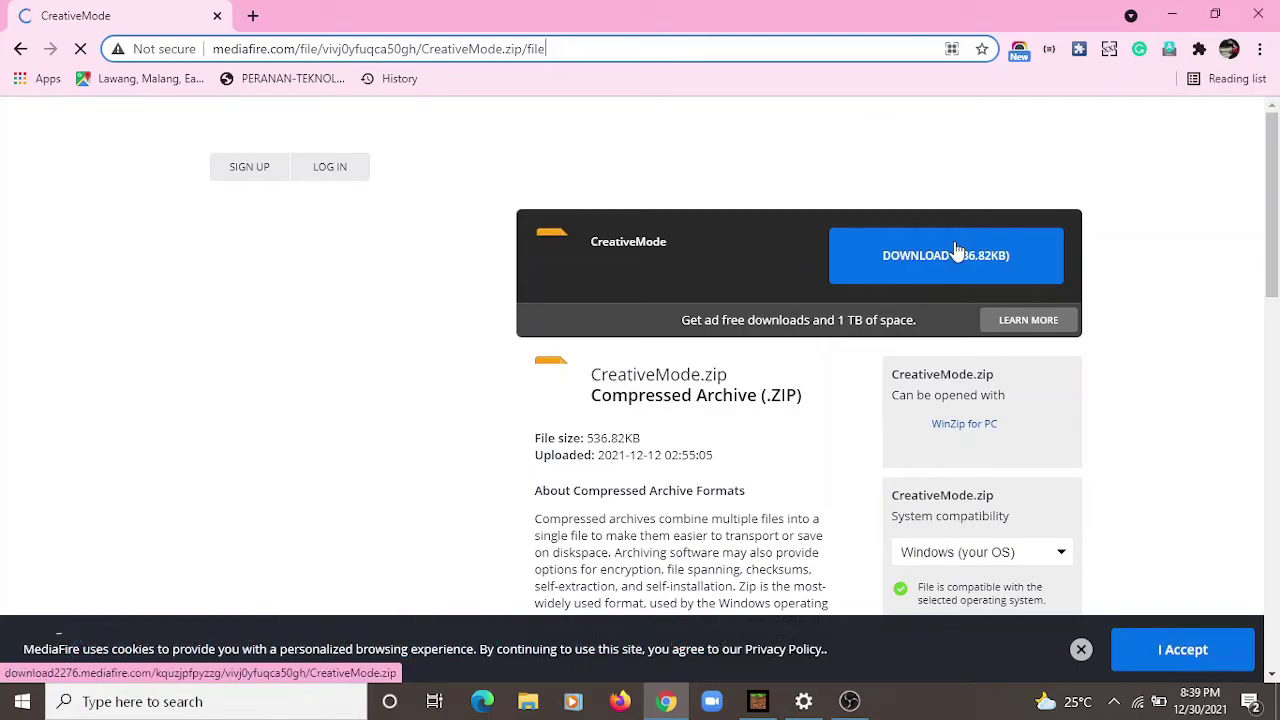
- Download CreativeMode.zip from MediaFire and extract its contents directly into the Downloads folder
{"action": "left_click", "coordinate": [933, 261]}
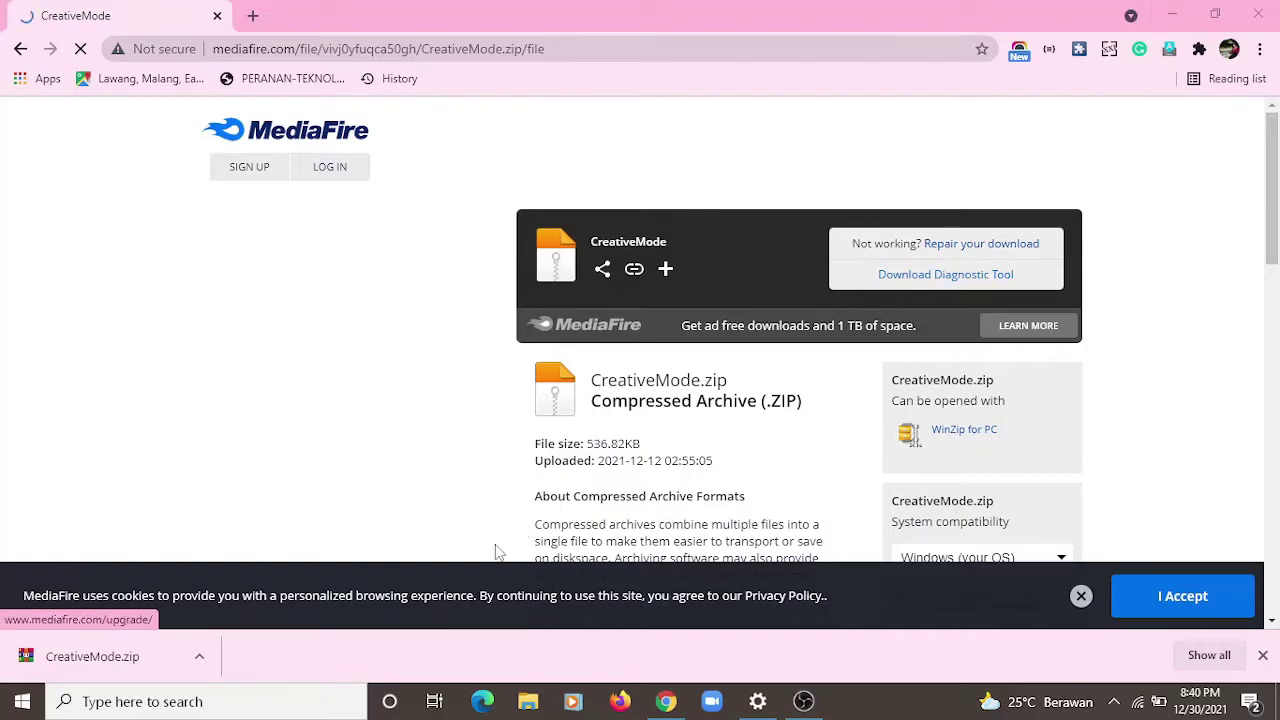
{"action": "left_click", "coordinate": [200, 656]}
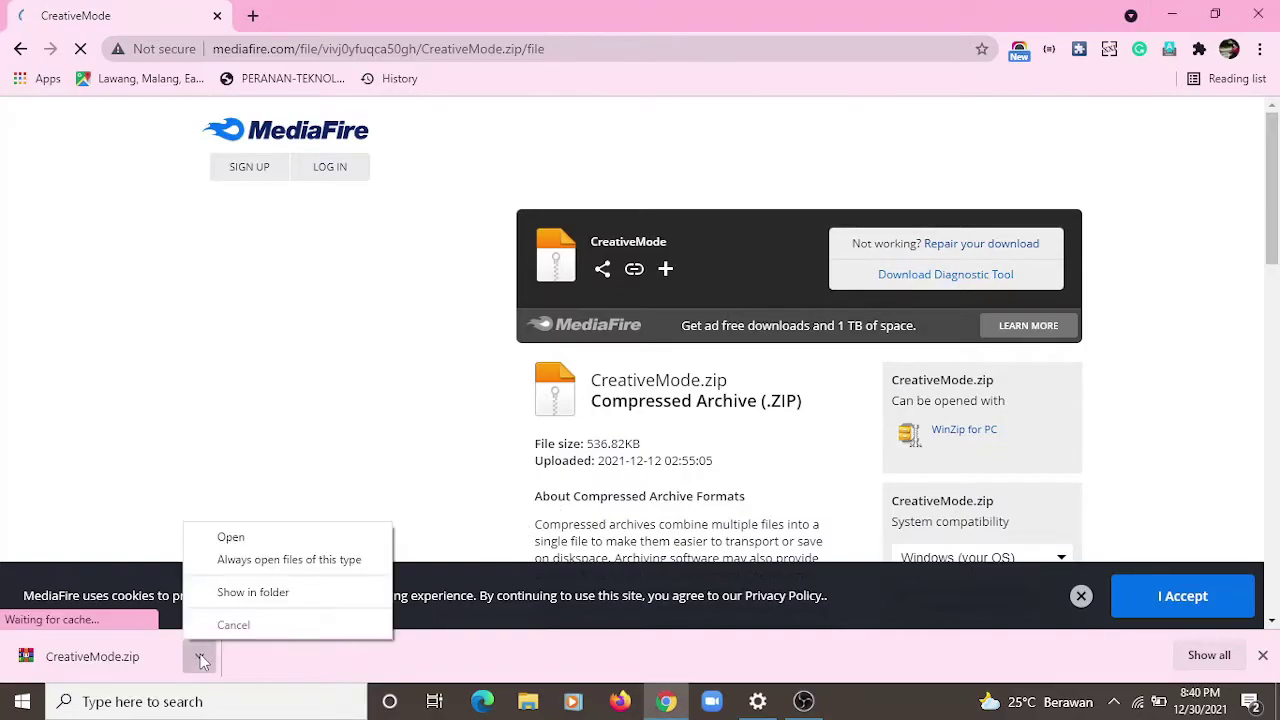
{"action": "left_click", "coordinate": [258, 595]}
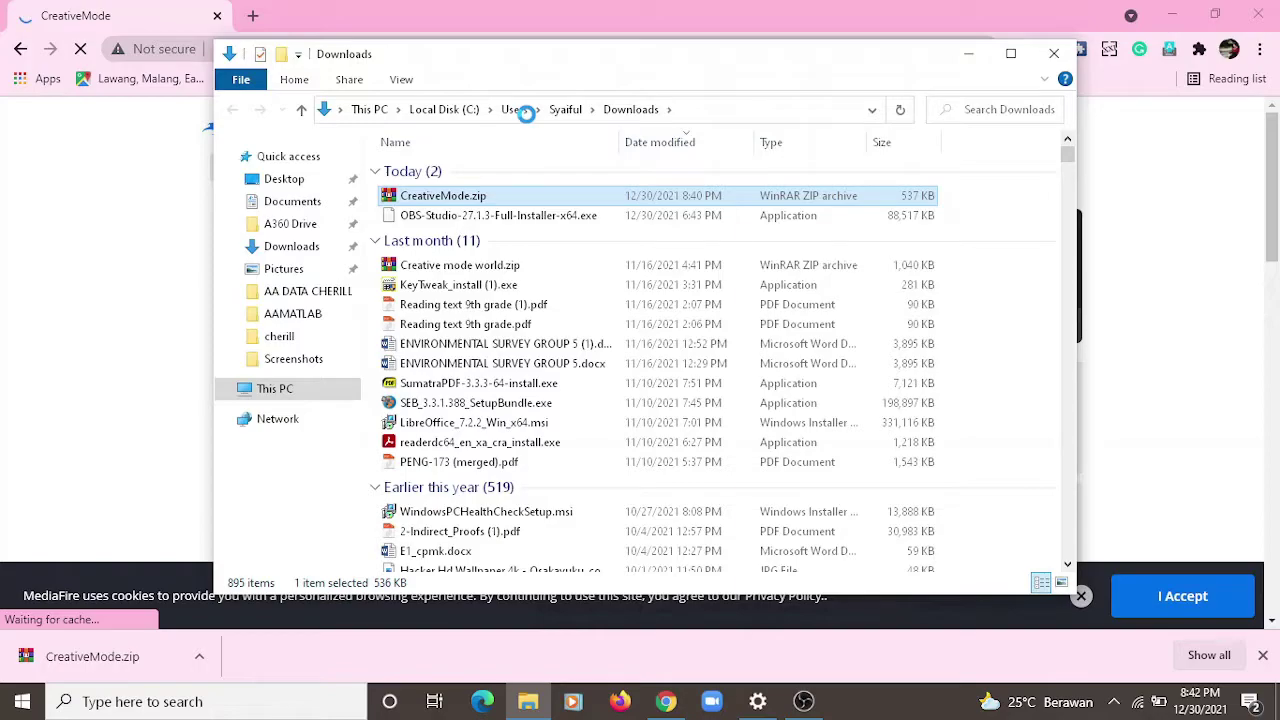
{"action": "key", "text": "shift+F10"}
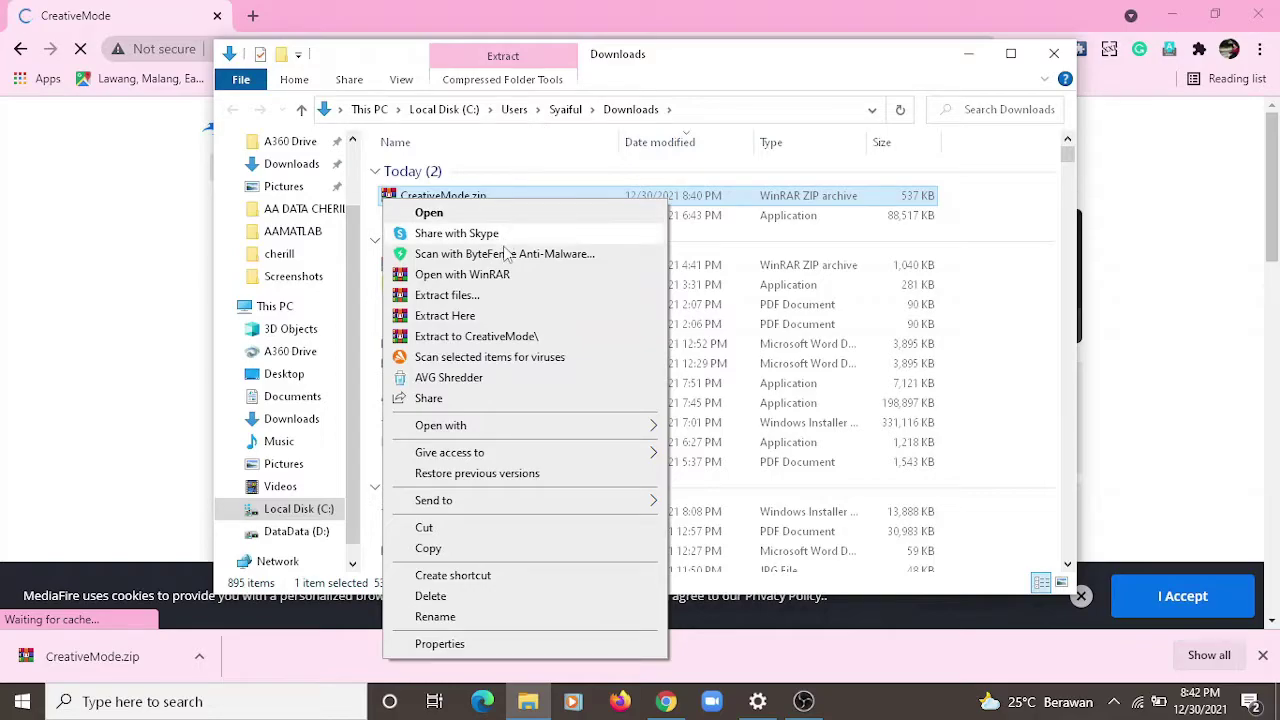
{"action": "left_click", "coordinate": [450, 315]}
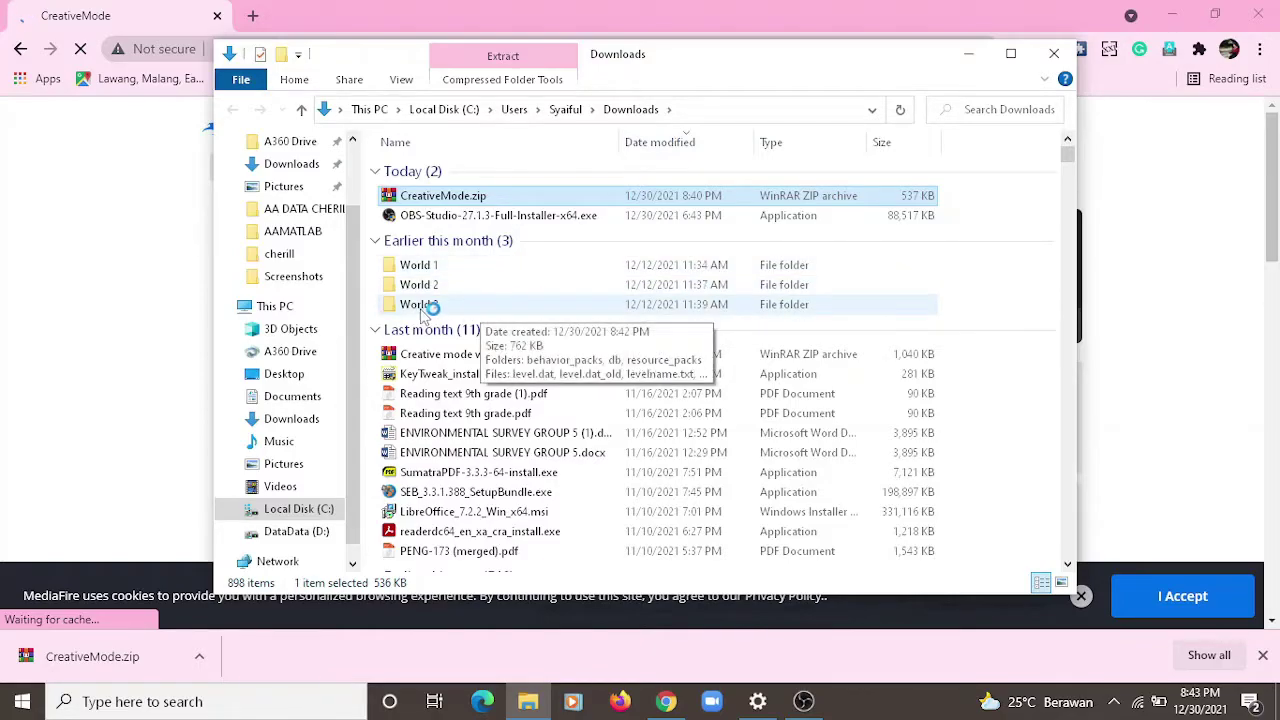
- Copy the extracted World 3 folder from Downloads and close the browser
{"action": "left_click", "coordinate": [478, 308]}
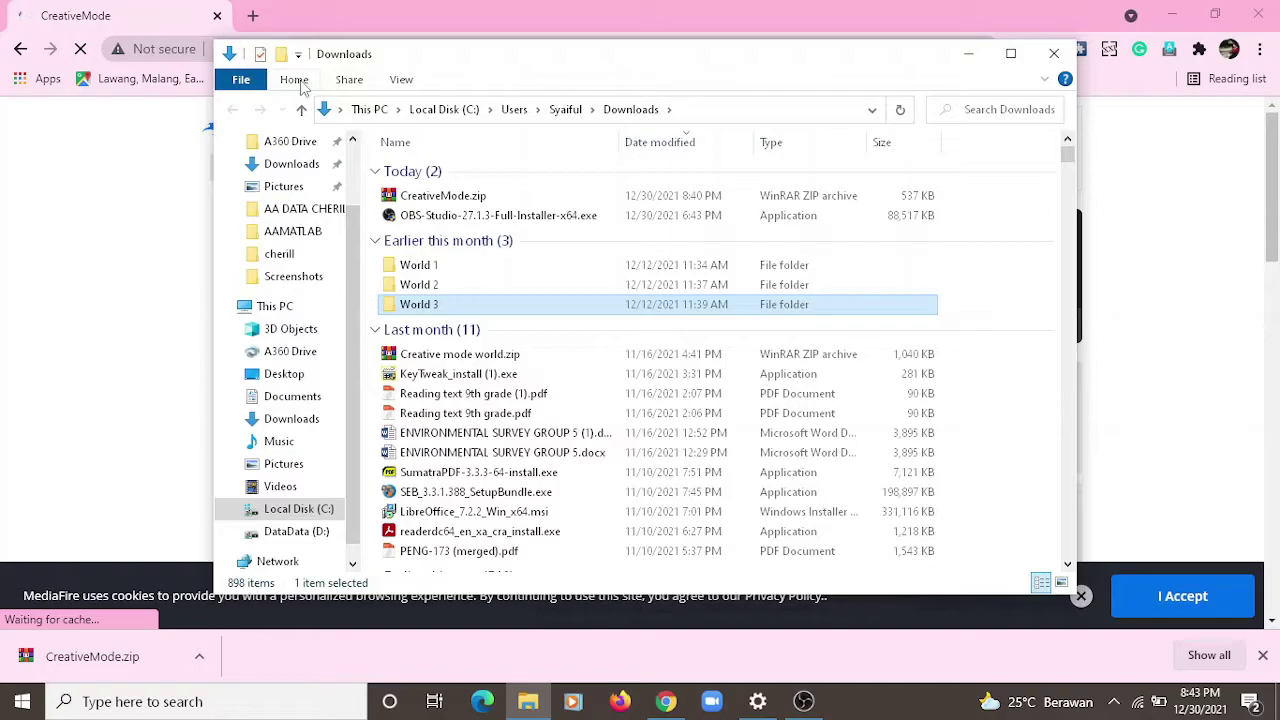
{"action": "left_click", "coordinate": [1054, 53]}
{"action": "left_click", "coordinate": [1262, 12]}
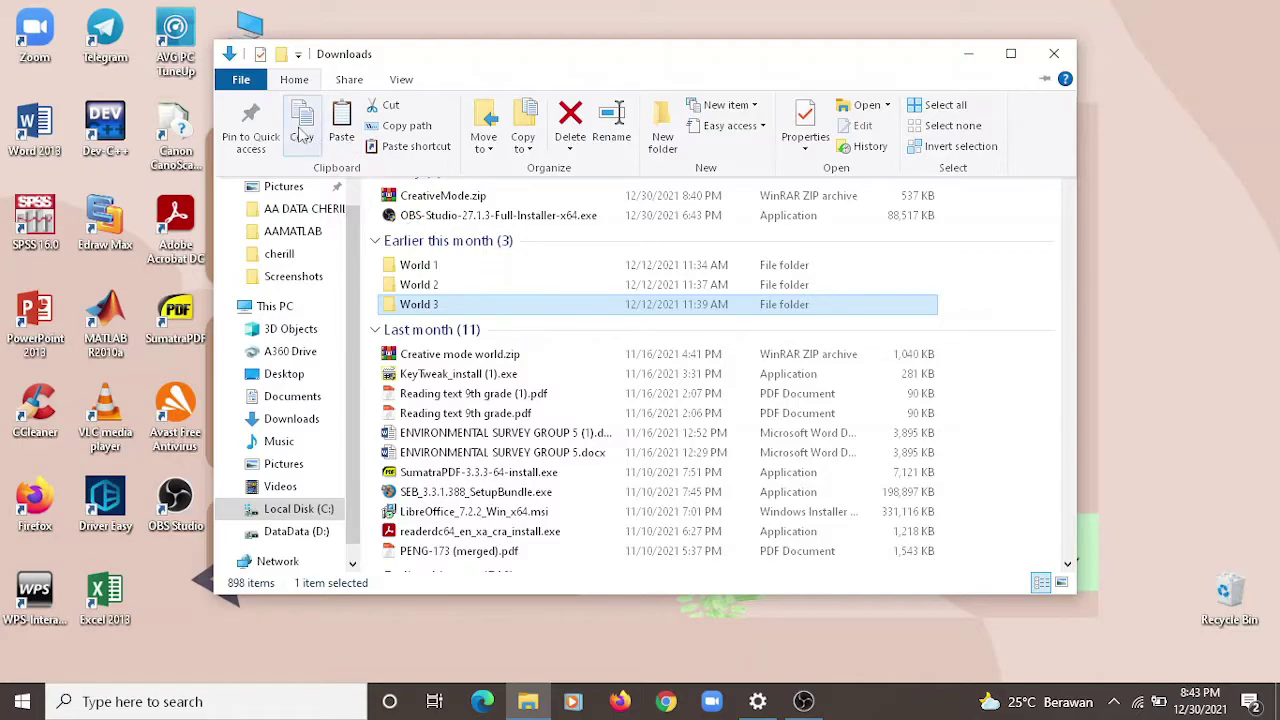
{"action": "left_click", "coordinate": [302, 128]}
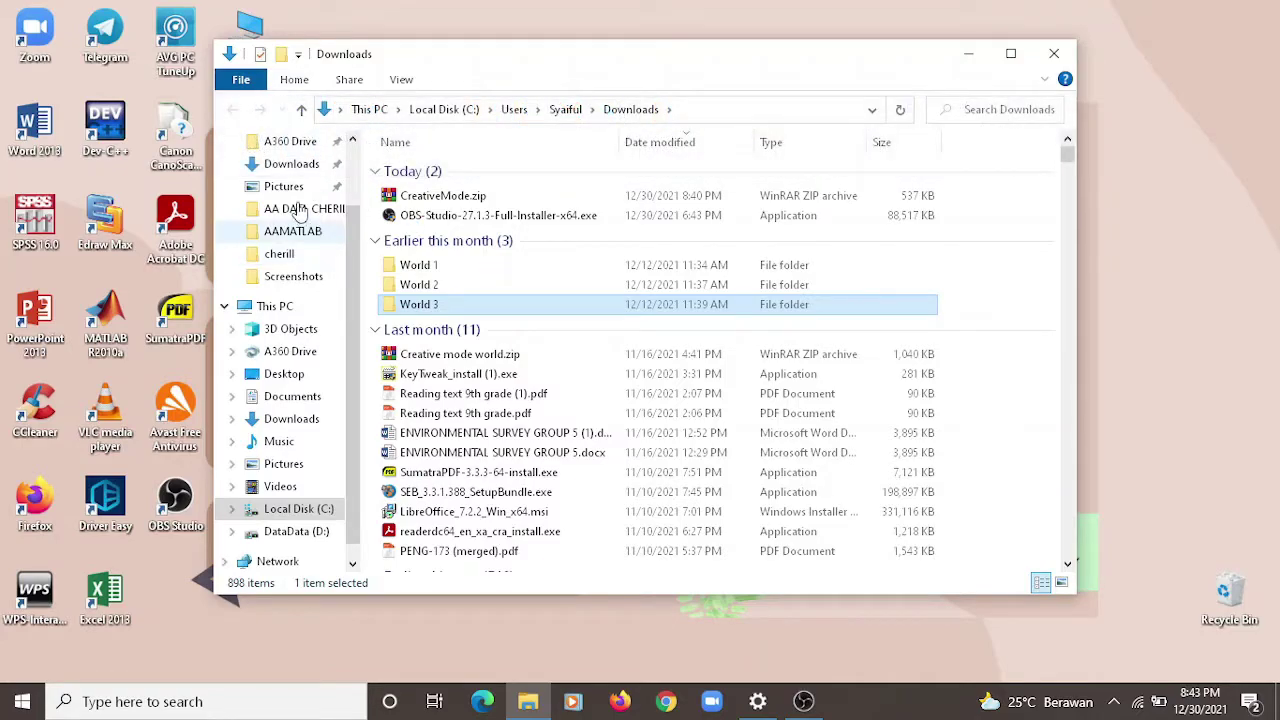
- Go to the %appdata% location in the file manager
{"action": "scroll", "coordinate": [350, 230], "scroll_direction": "up", "scroll_amount": 1}
{"action": "scroll", "coordinate": [350, 230], "scroll_direction": "up", "scroll_amount": 1}
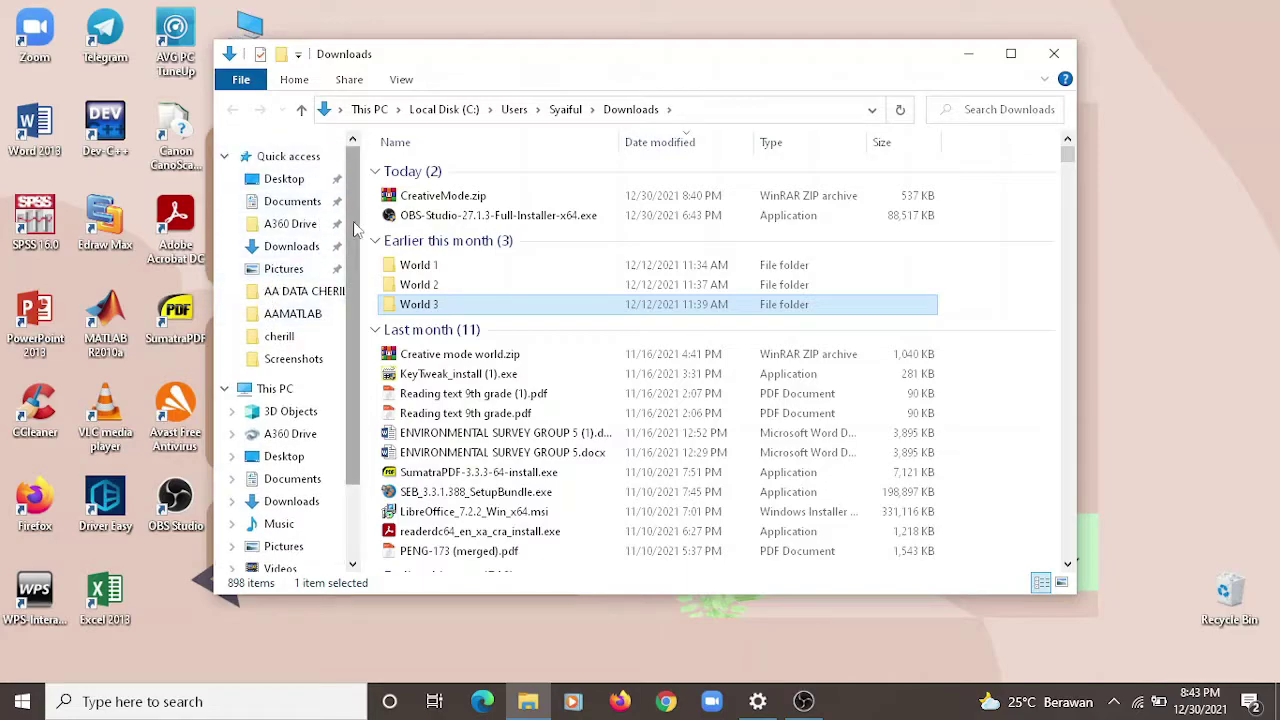
{"action": "left_click", "coordinate": [695, 115]}
{"action": "type", "text": "%appdata%"}
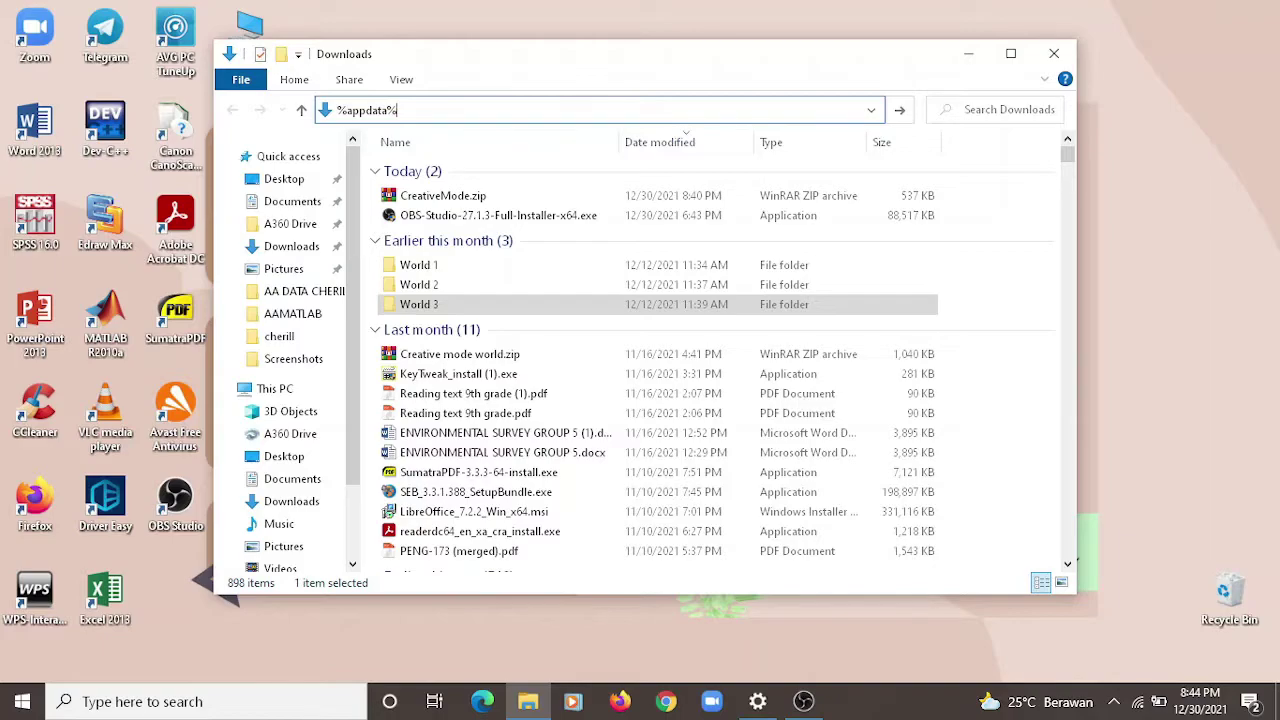
{"action": "key", "text": "Return"}
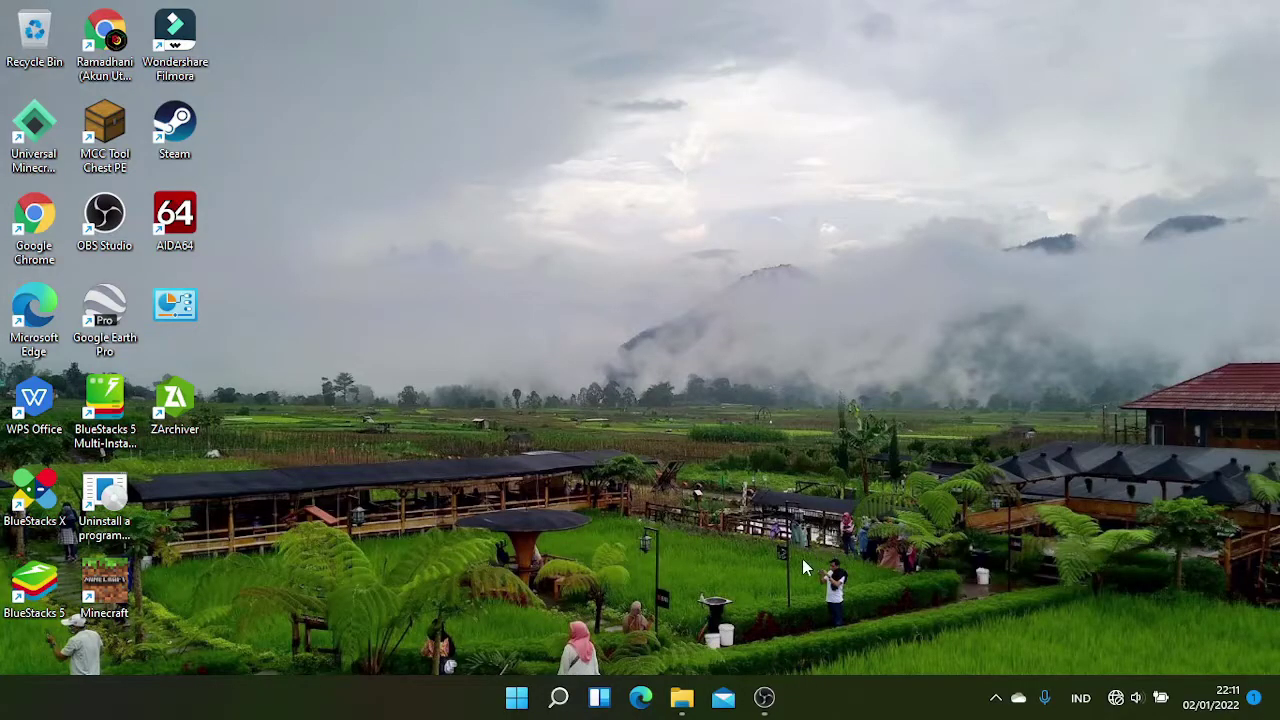
- Copy the two world folders UgrEYci2AQA= and Awokaokwoa from the Downloads folder
{"action": "left_click", "coordinate": [678, 695]}
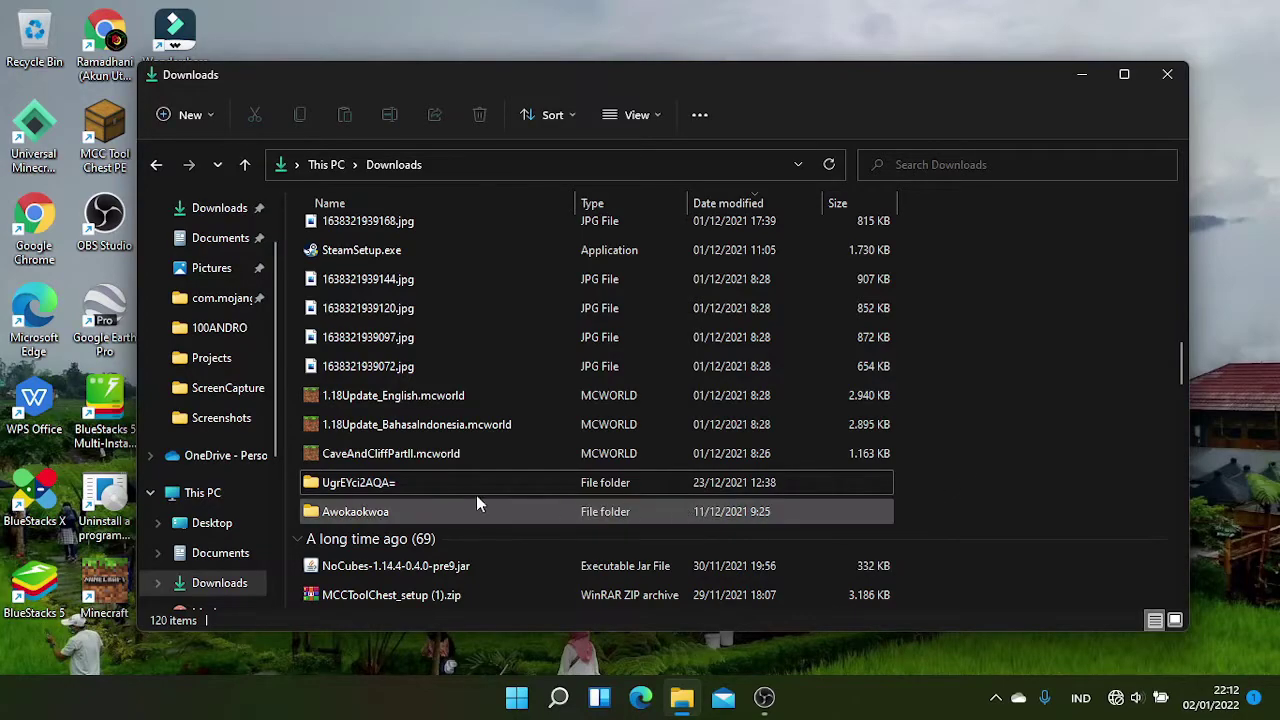
{"action": "mouse_move", "coordinate": [417, 486]}
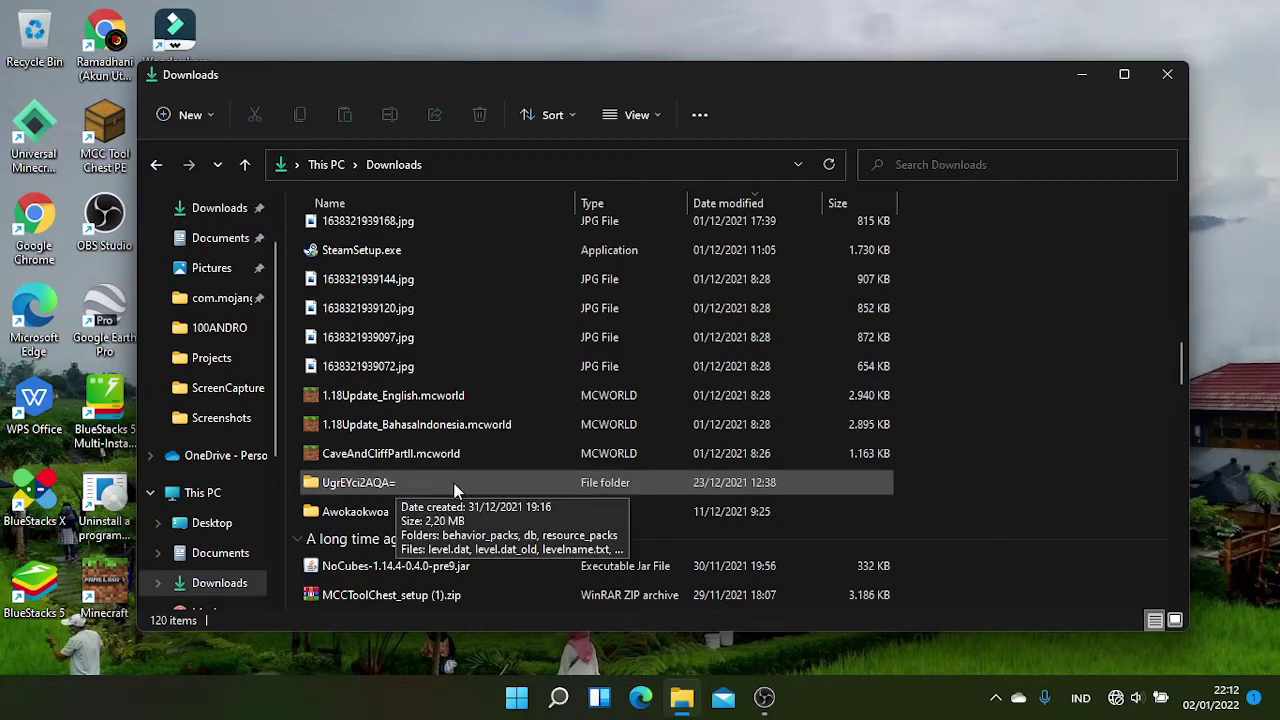
{"action": "left_click", "coordinate": [453, 482]}
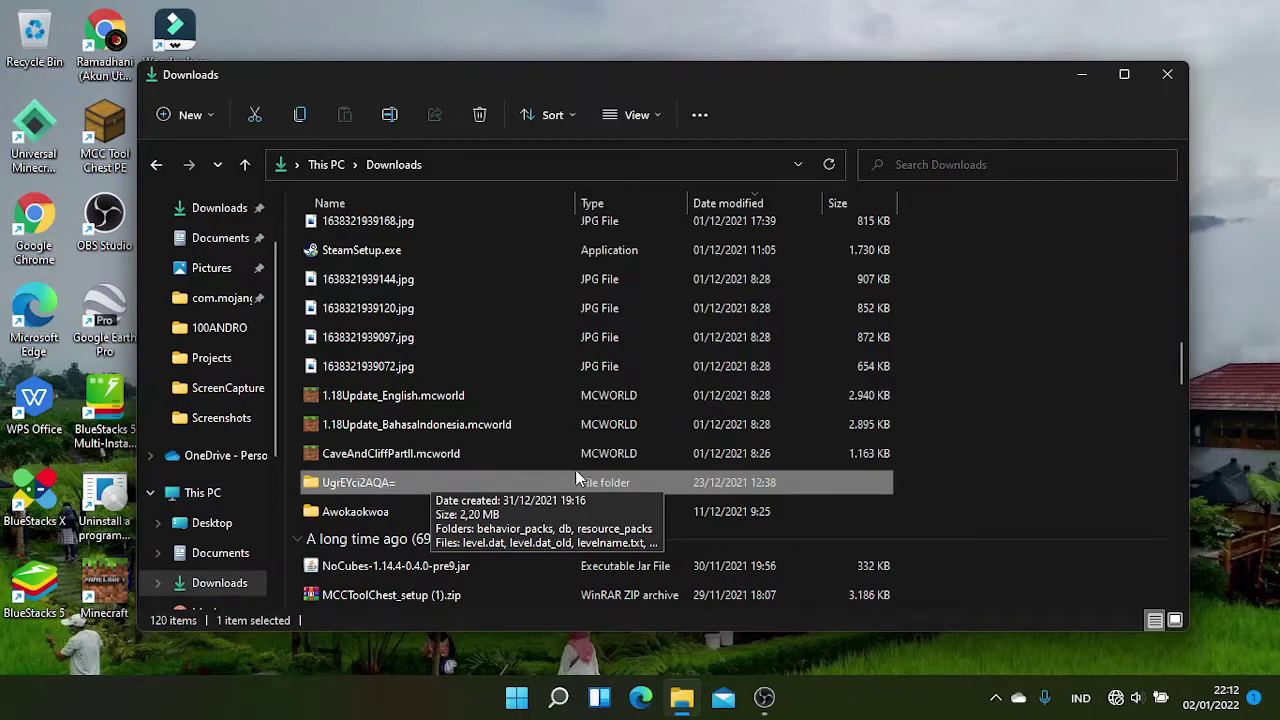
{"action": "left_click_drag", "start_coordinate": [949, 484], "coordinate": [836, 528]}
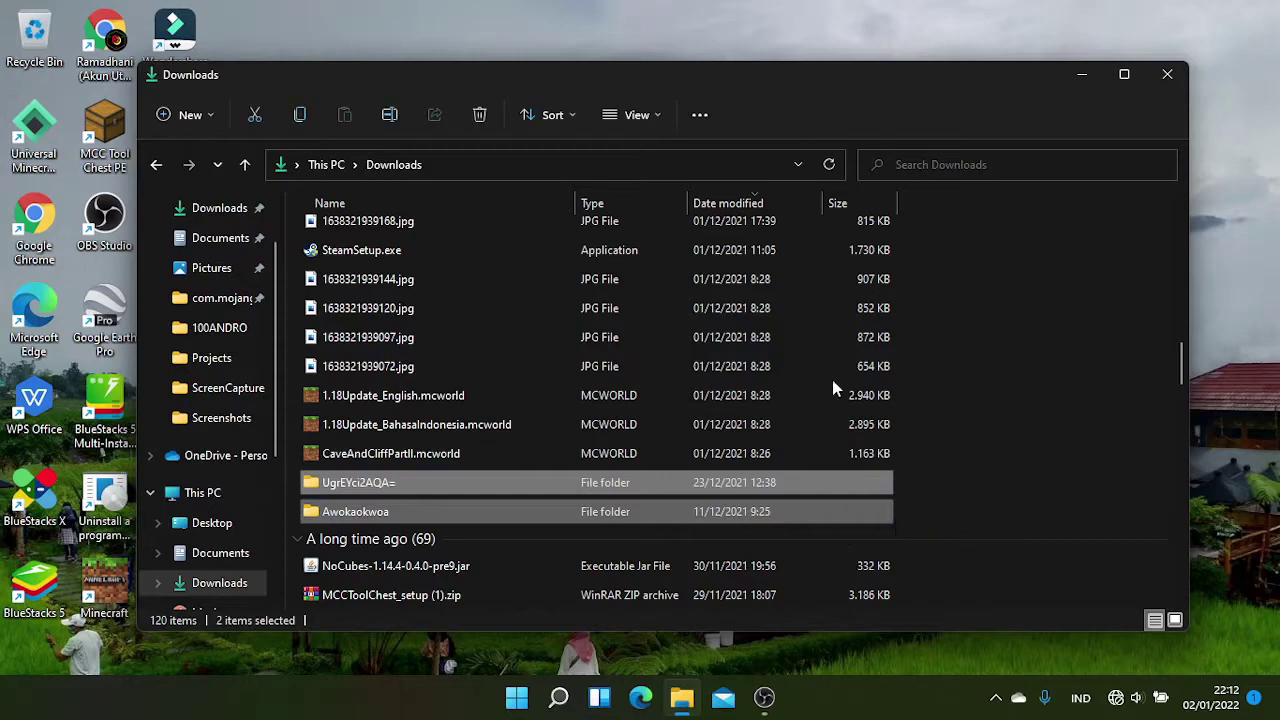
{"action": "left_click", "coordinate": [298, 121]}
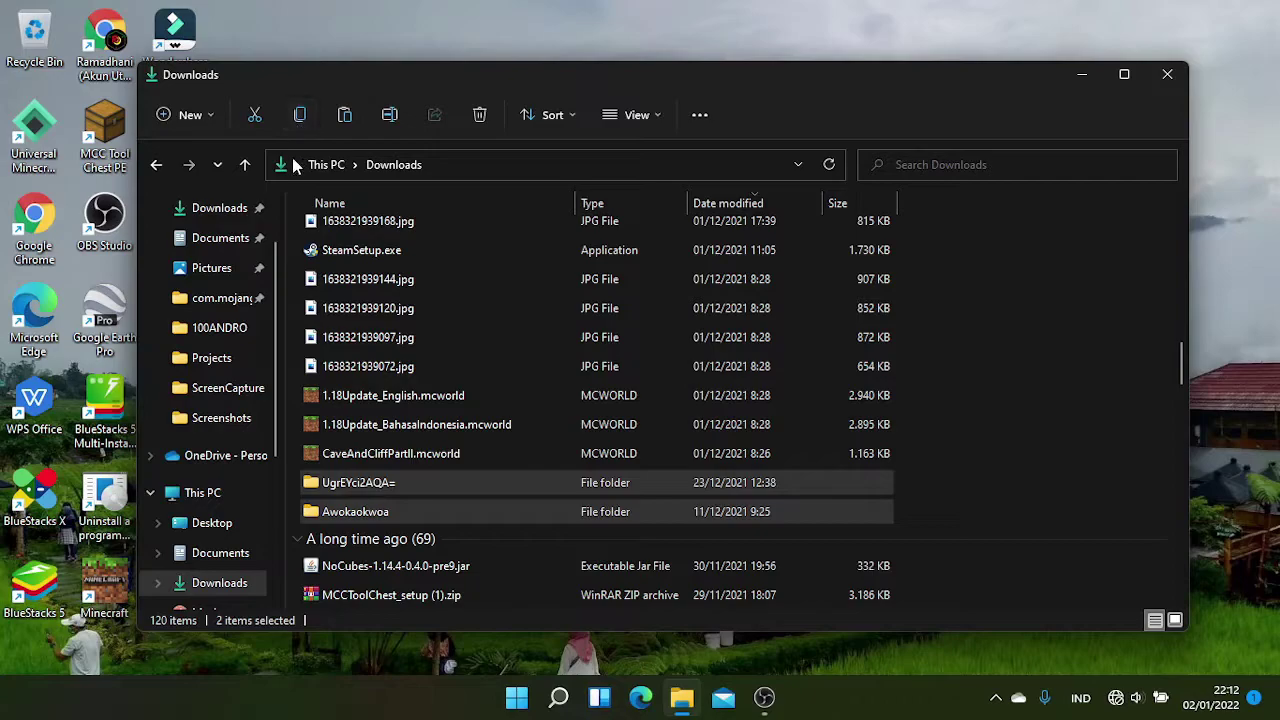
- Open the personal user profile folder under Users on Local Disk (C:)
{"action": "scroll", "coordinate": [257, 280], "scroll_direction": "up", "scroll_amount": 2}
{"action": "scroll", "coordinate": [258, 452], "scroll_direction": "down", "scroll_amount": 4}
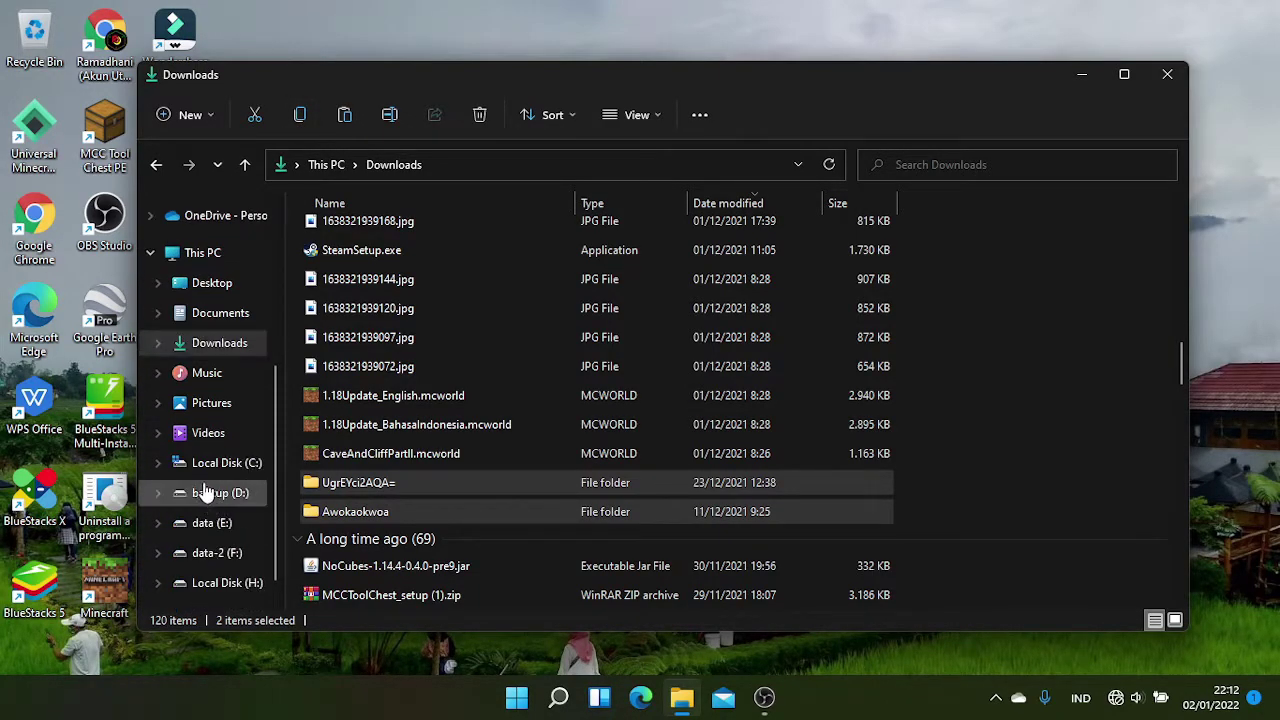
{"action": "left_click", "coordinate": [205, 468]}
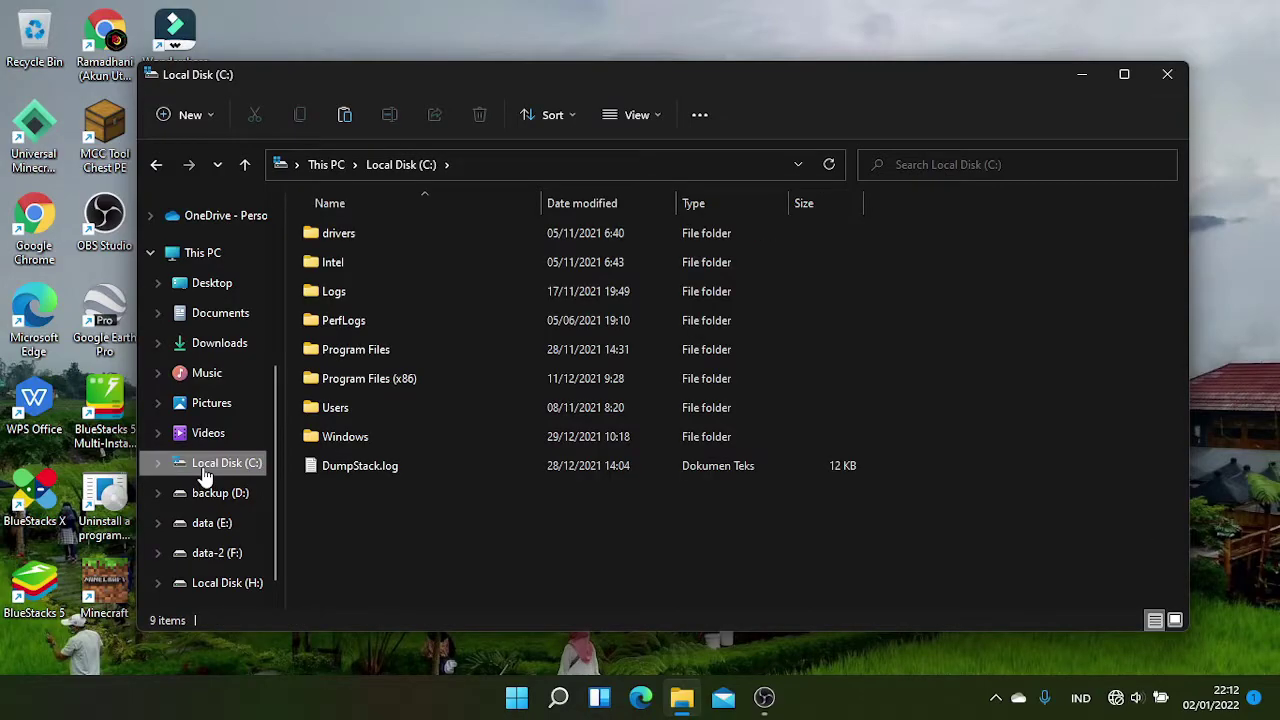
{"action": "left_click", "coordinate": [343, 406]}
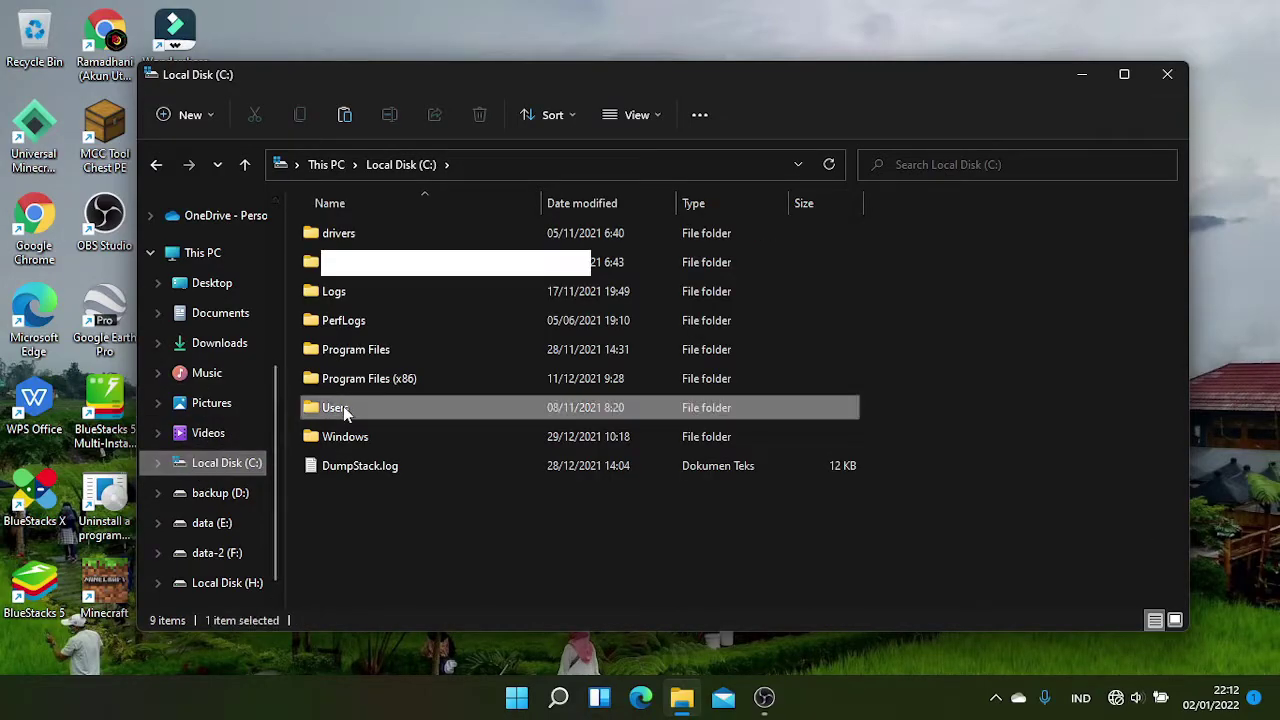
{"action": "double_click", "coordinate": [343, 406]}
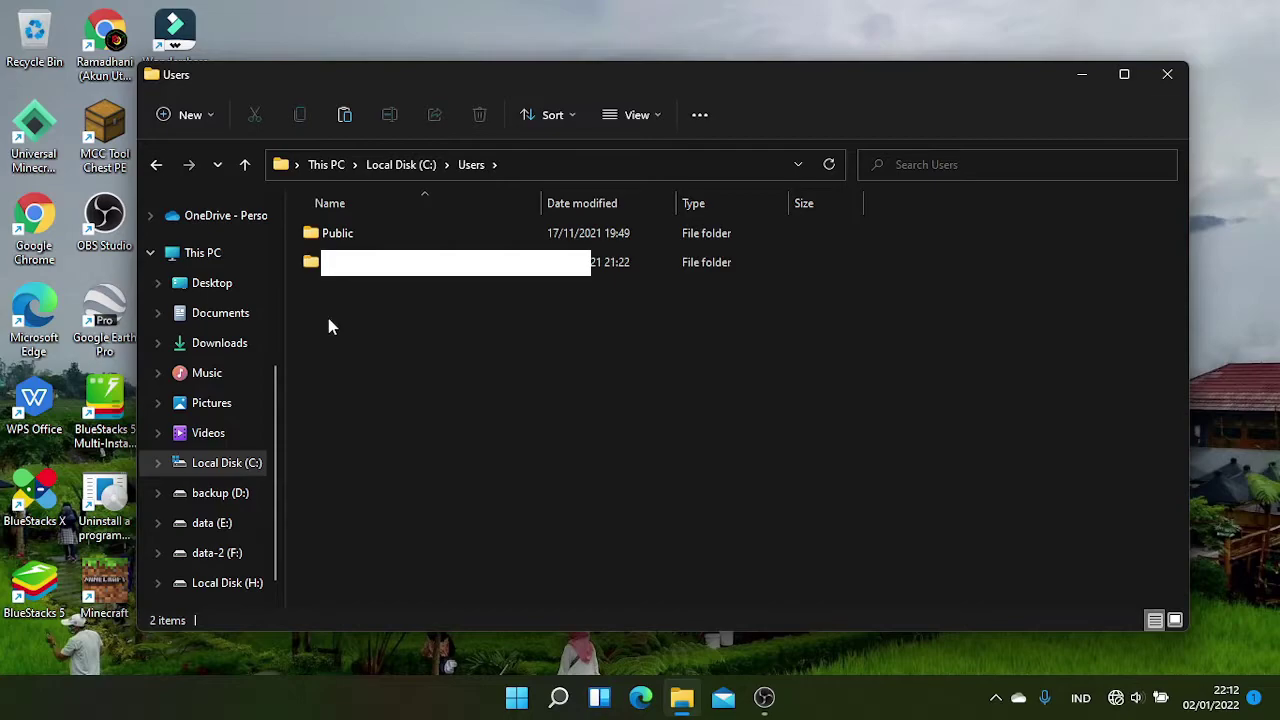
{"action": "left_click", "coordinate": [331, 274]}
{"action": "double_click", "coordinate": [331, 274]}
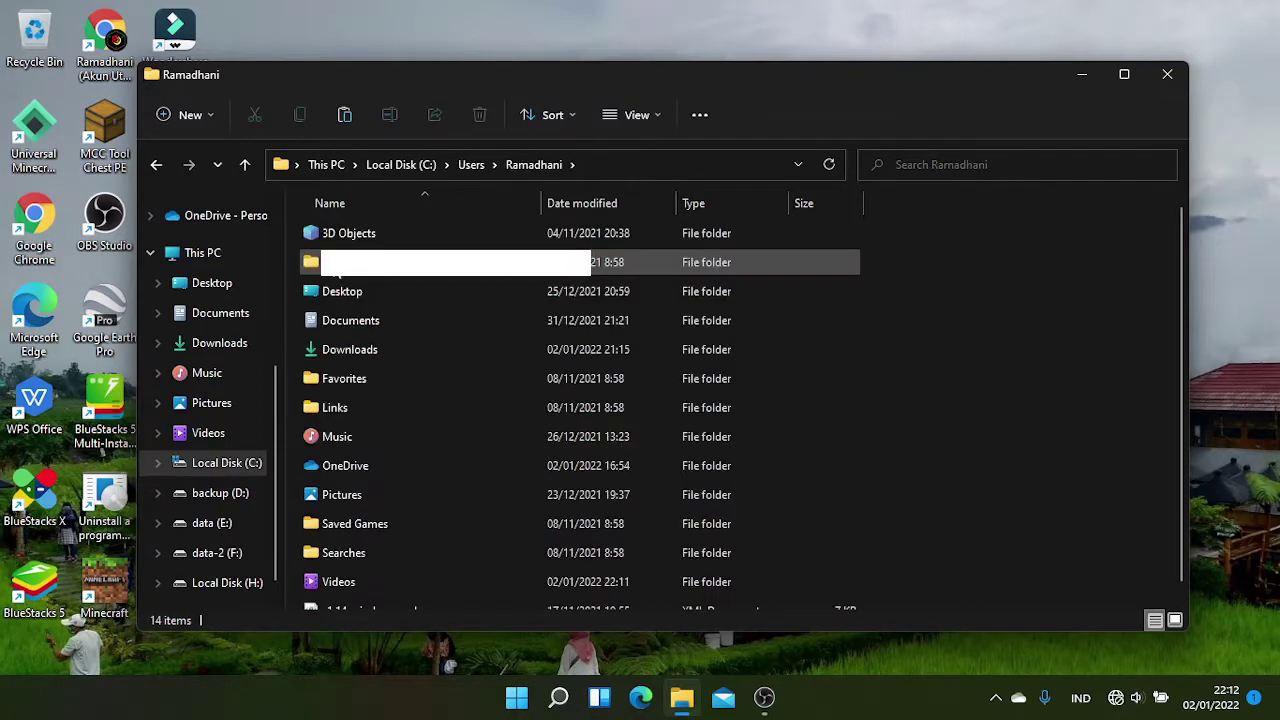
- Go to the hidden AppData folder of the user profile by adding AppData to the folder path
{"action": "scroll", "coordinate": [423, 400], "scroll_direction": "down", "scroll_amount": 1}
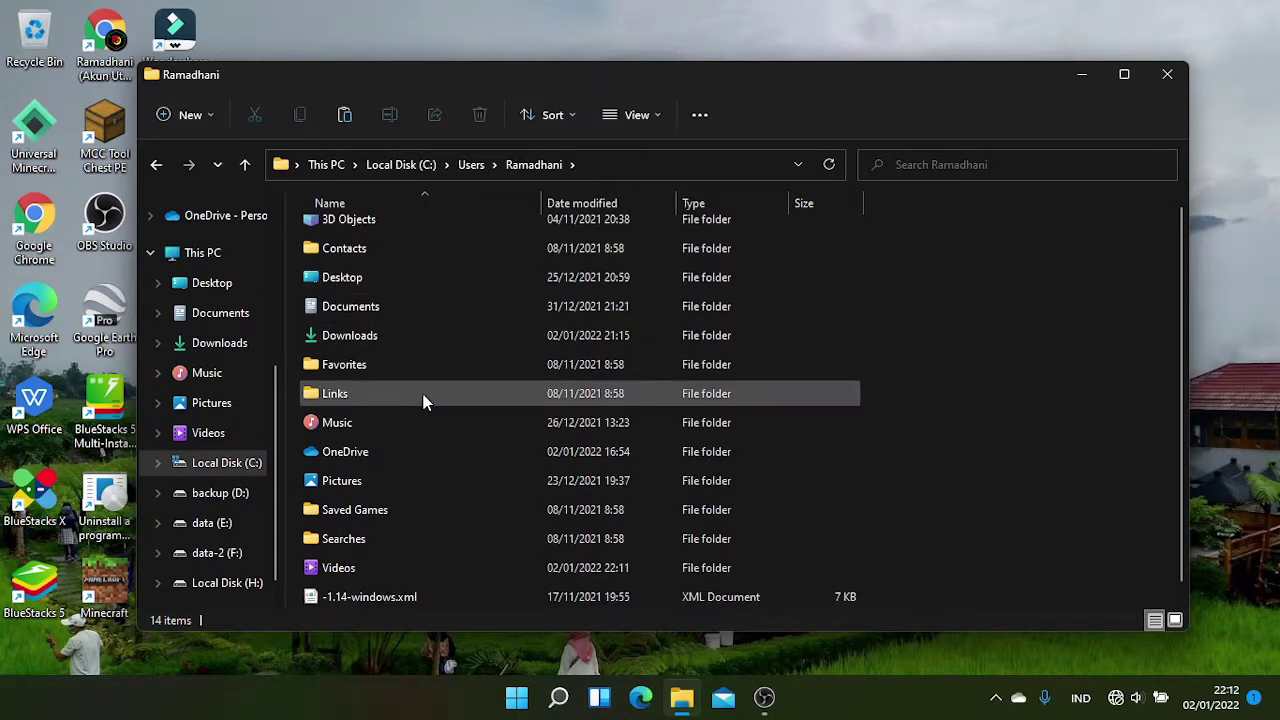
{"action": "scroll", "coordinate": [423, 400], "scroll_direction": "up", "scroll_amount": 1}
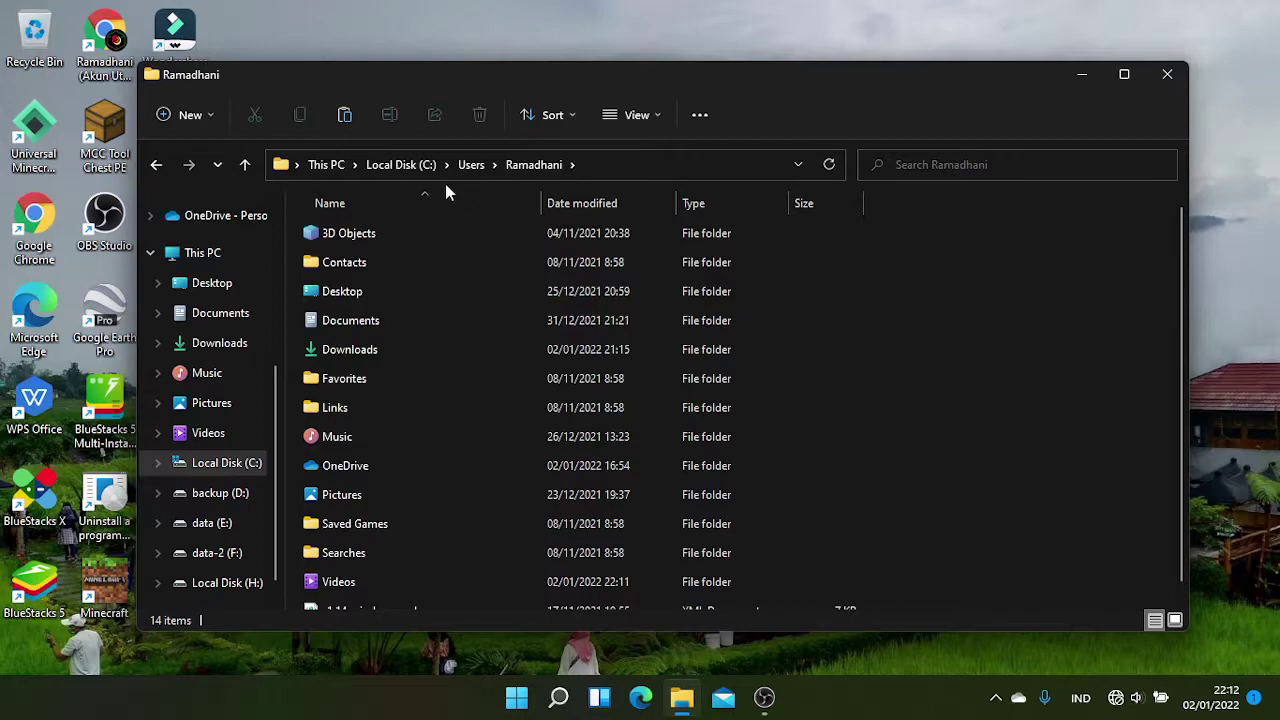
{"action": "left_click", "coordinate": [607, 166]}
{"action": "left_click", "coordinate": [607, 162]}
{"action": "type", "text": "\\Users\\Ramadhani\\"}
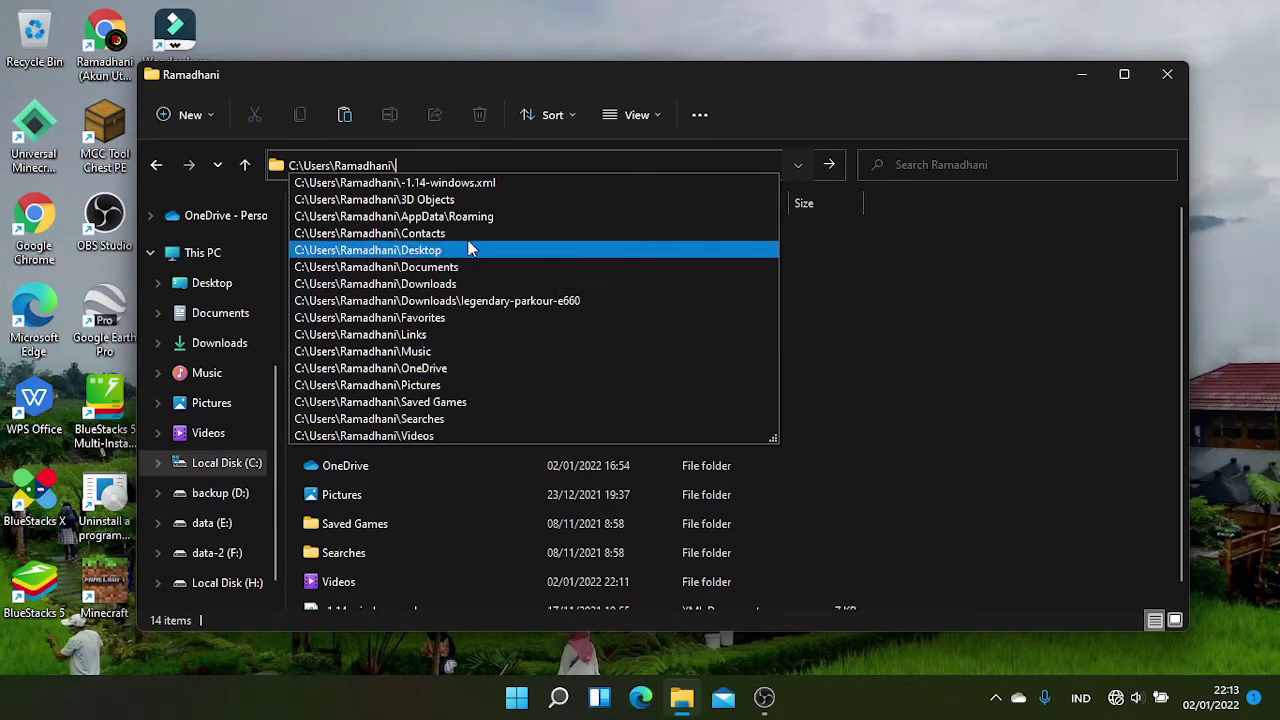
{"action": "type", "text": "a"}
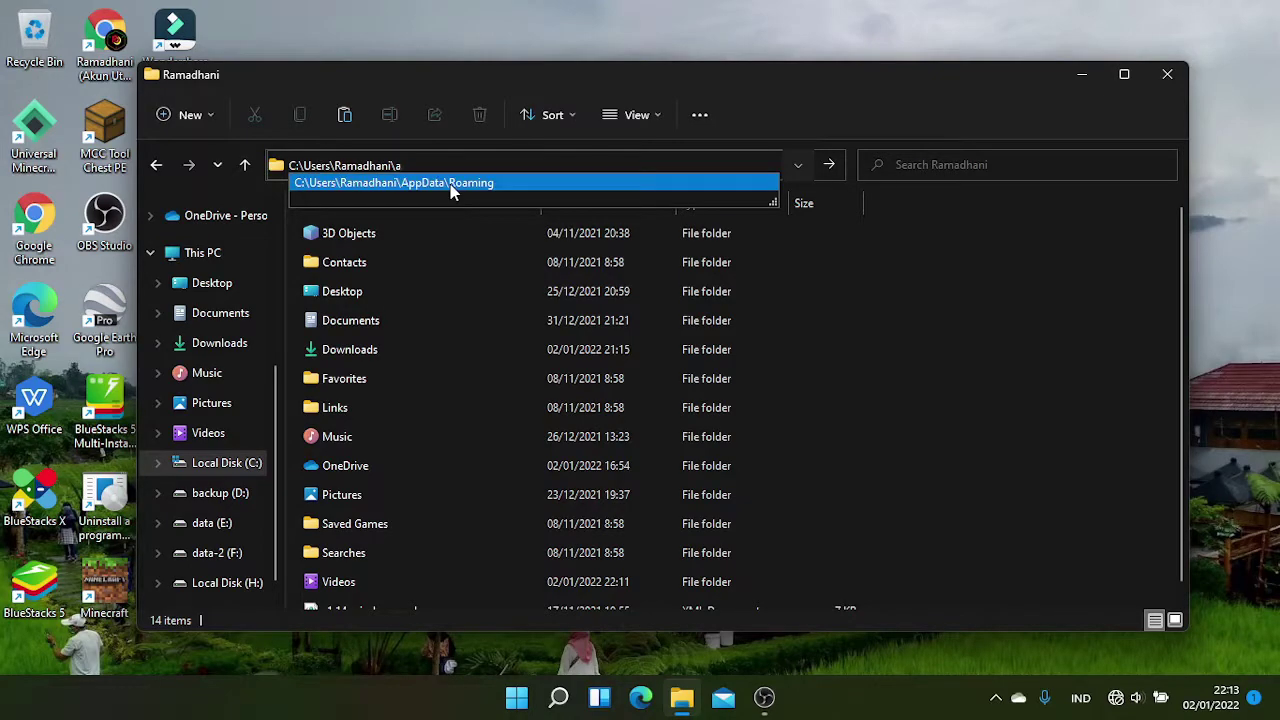
{"action": "key", "text": "BackSpace"}
{"action": "type", "text": "AppData"}
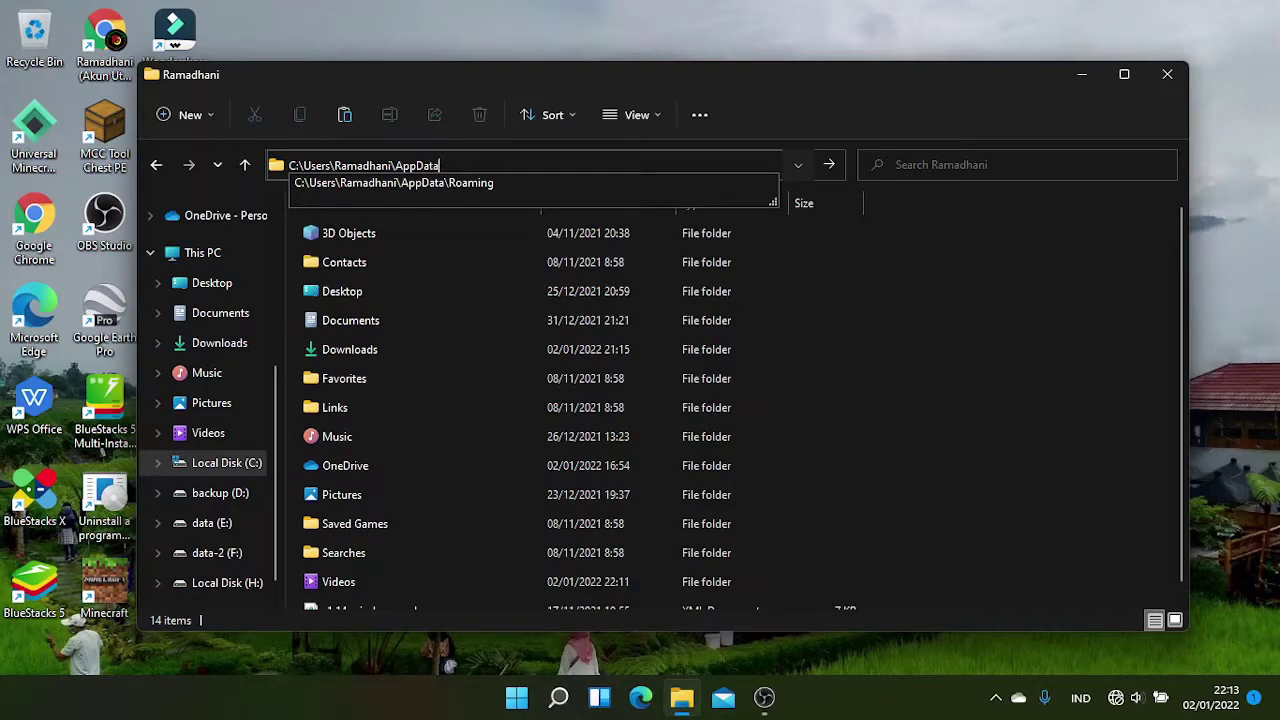
{"action": "key", "text": "Return"}
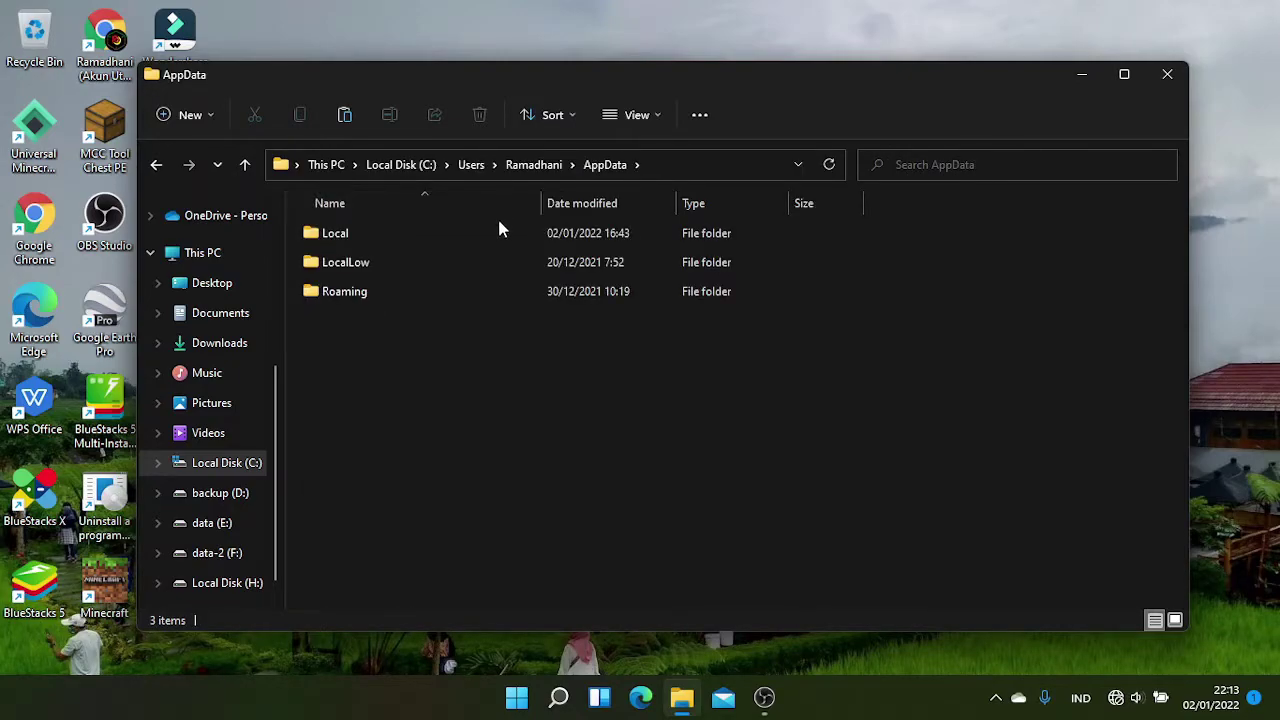
- Open the Microsoft.MinecraftUWP_8wekyb3d8bbwe folder inside Local\Packages
{"action": "double_click", "coordinate": [449, 238]}
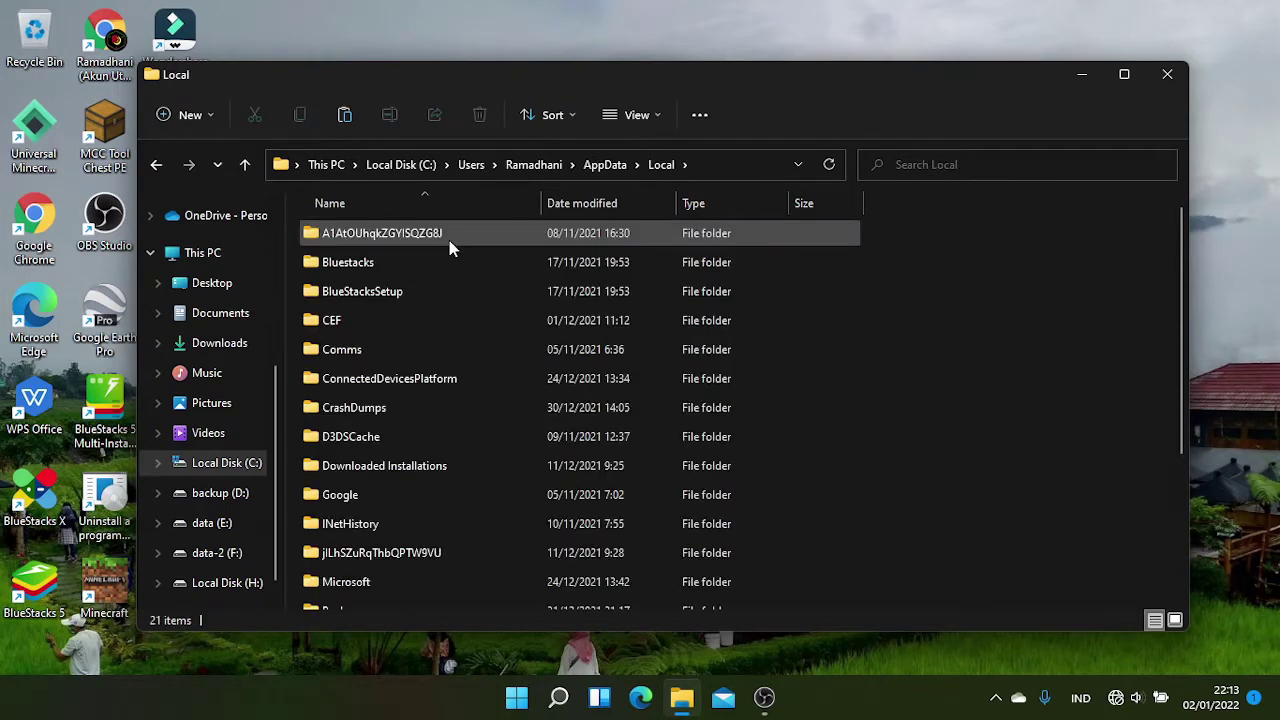
{"action": "scroll", "coordinate": [515, 380], "scroll_direction": "down", "scroll_amount": 2}
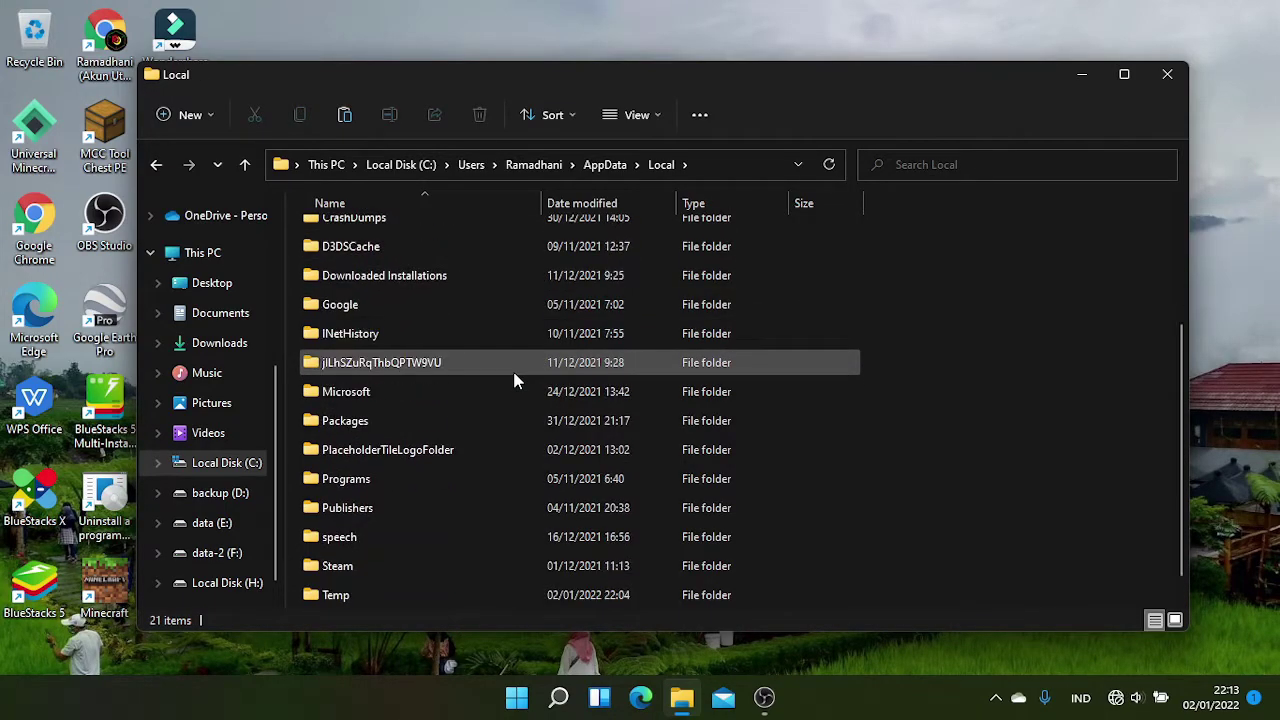
{"action": "double_click", "coordinate": [413, 422]}
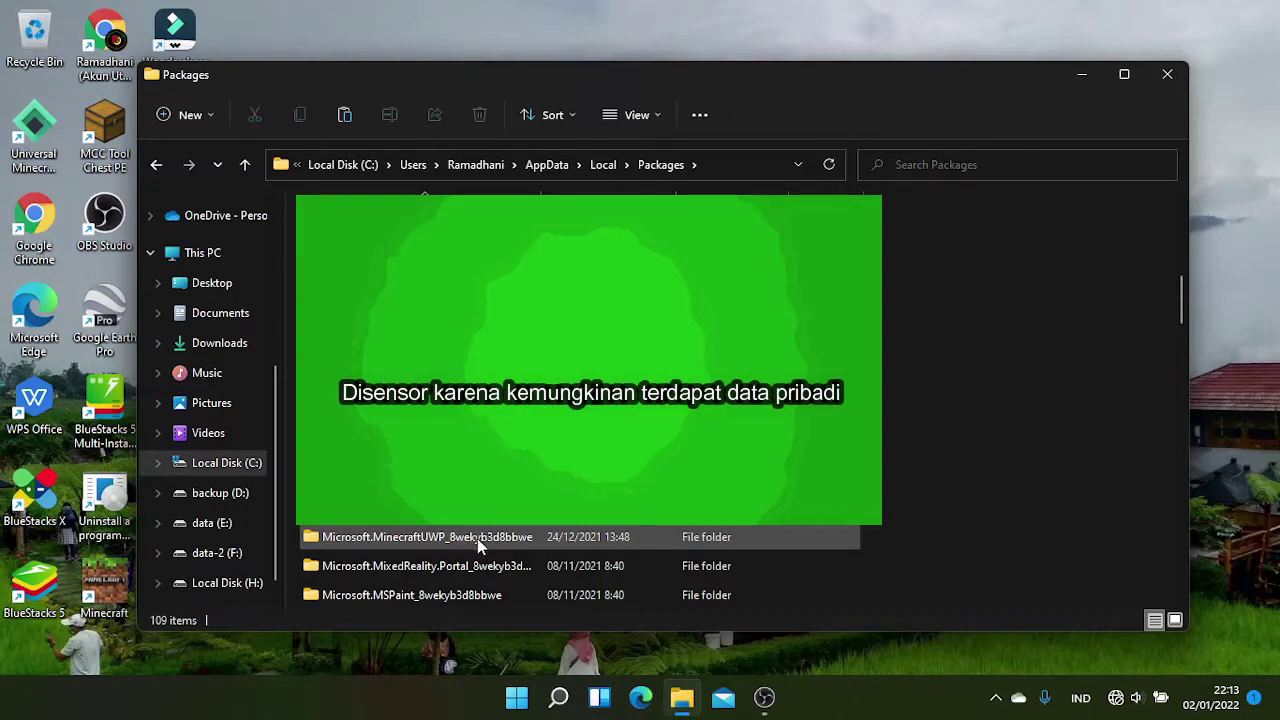
{"action": "double_click", "coordinate": [481, 541]}
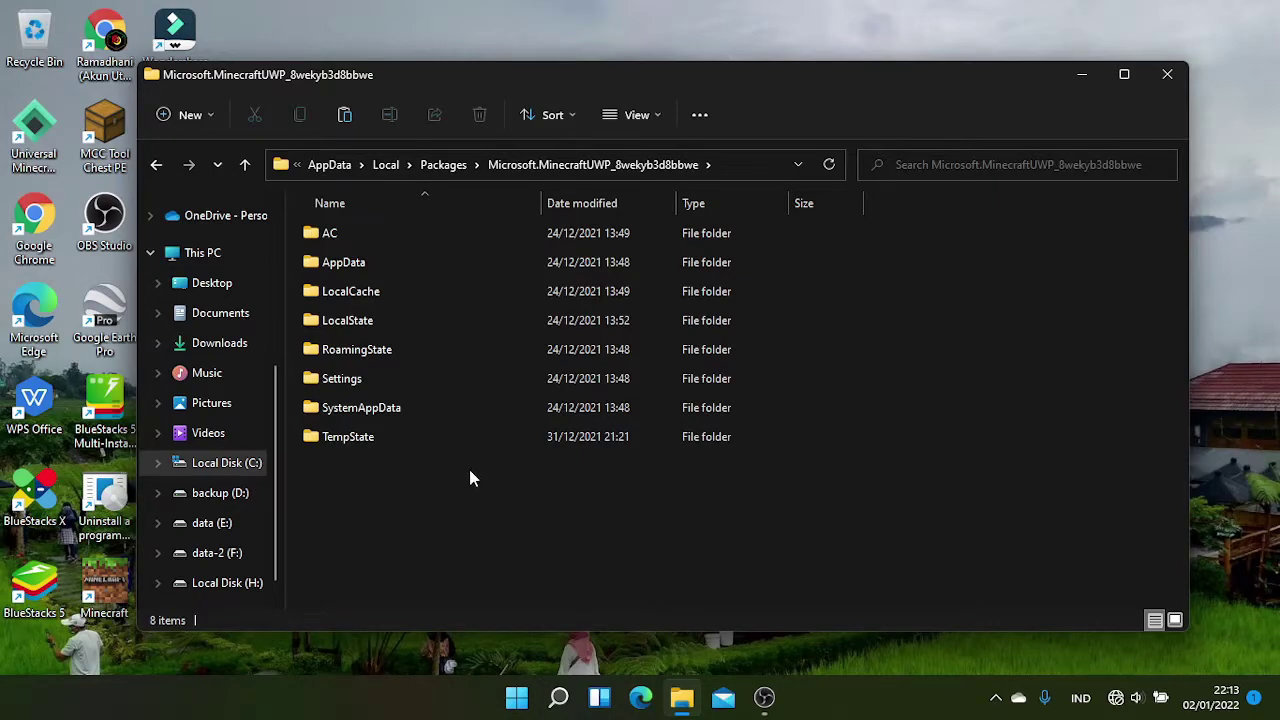
- Paste the copied world folders into LocalState\games\com.mojang\minecraftWorlds
{"action": "double_click", "coordinate": [362, 333]}
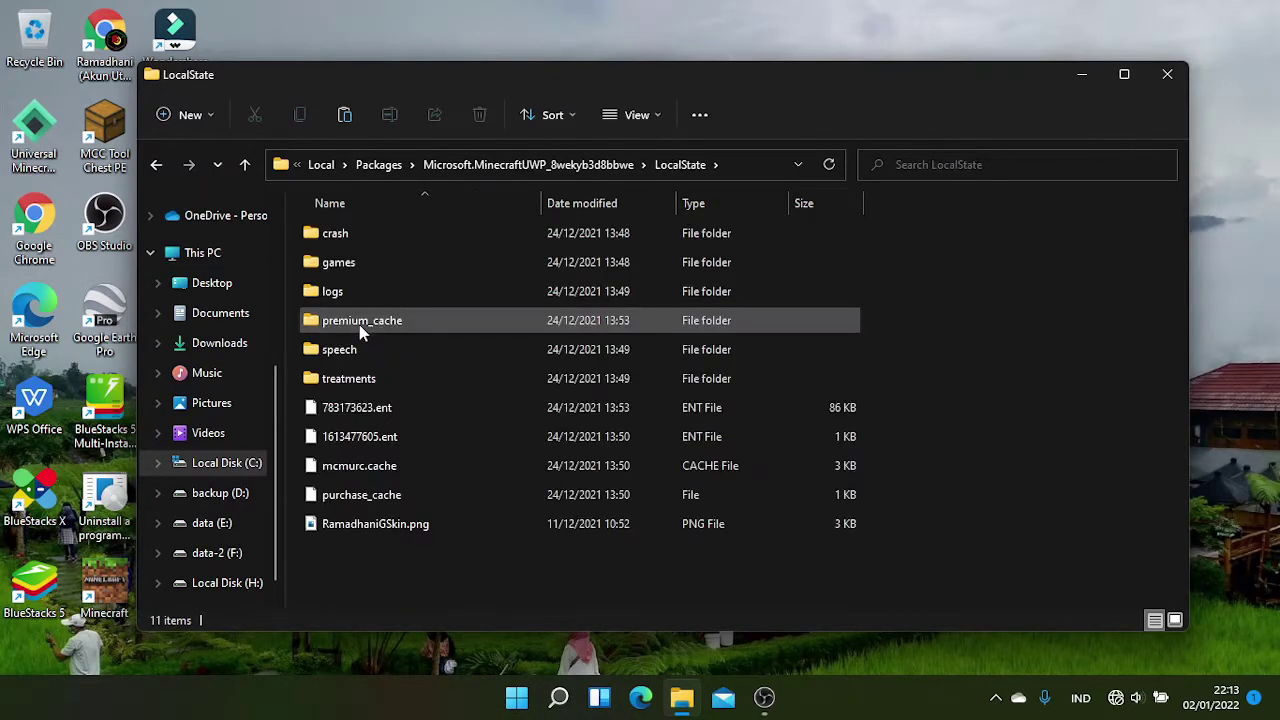
{"action": "double_click", "coordinate": [354, 266]}
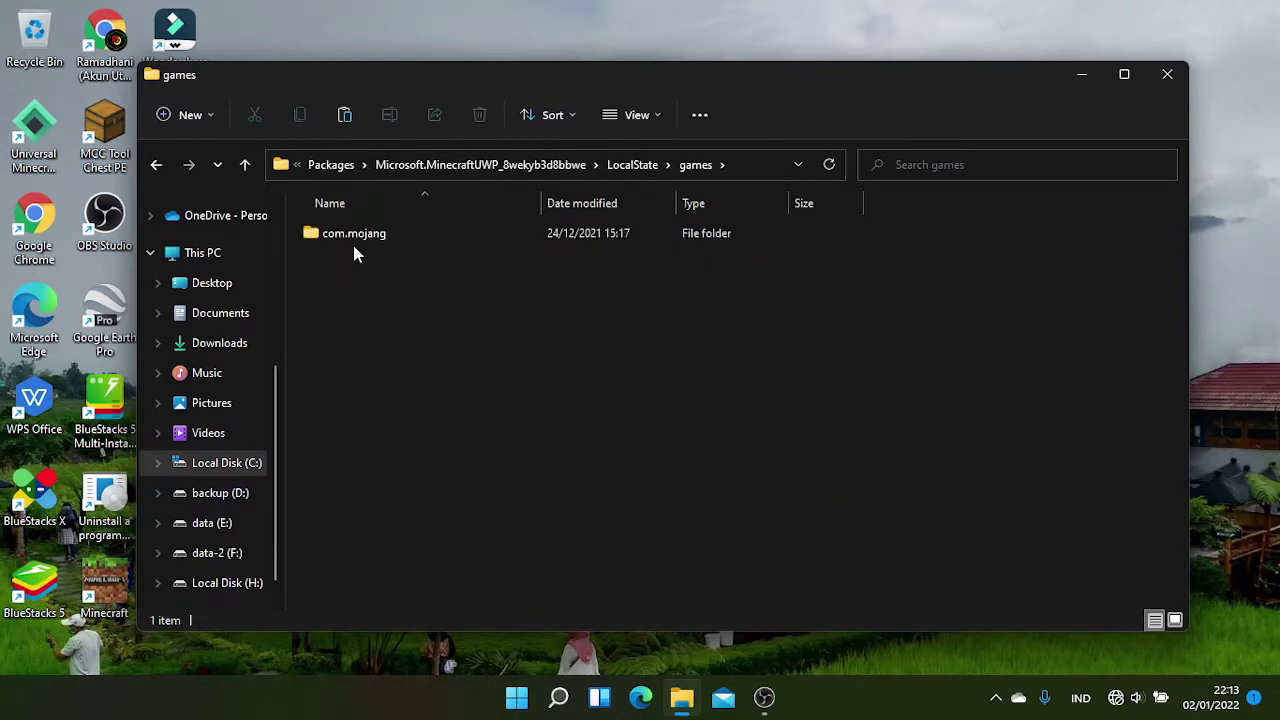
{"action": "double_click", "coordinate": [353, 239]}
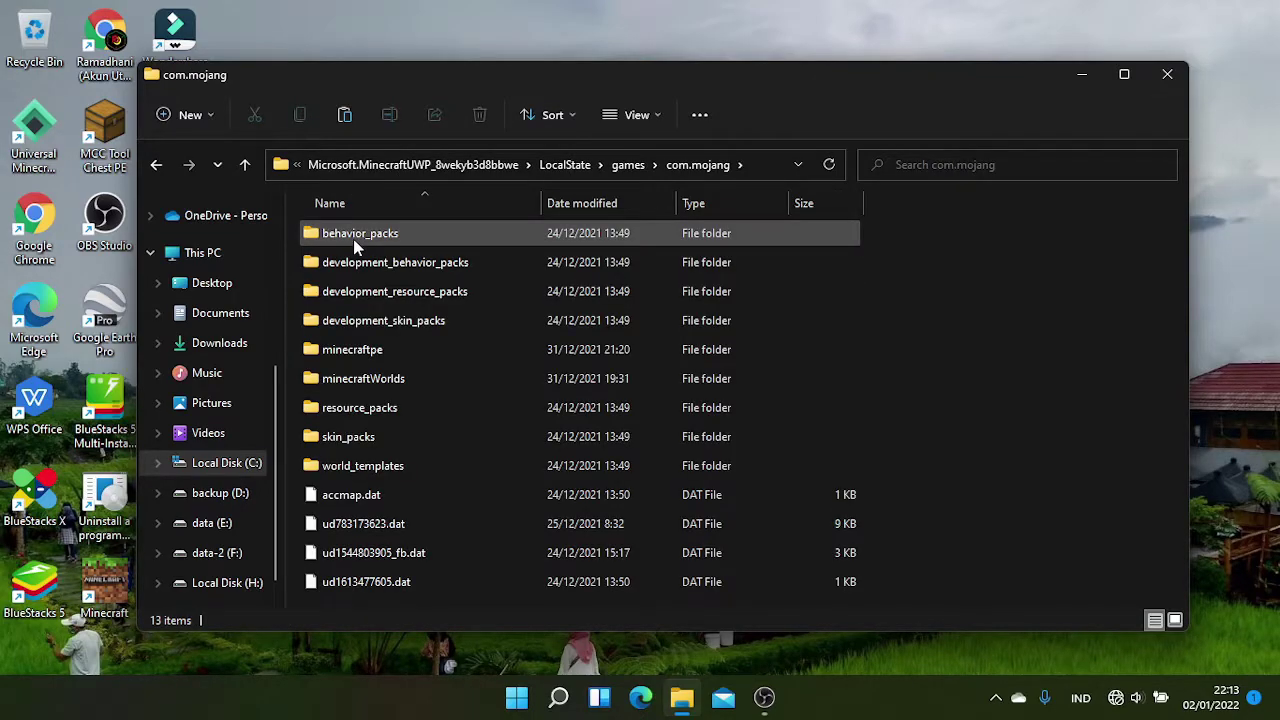
{"action": "double_click", "coordinate": [418, 372]}
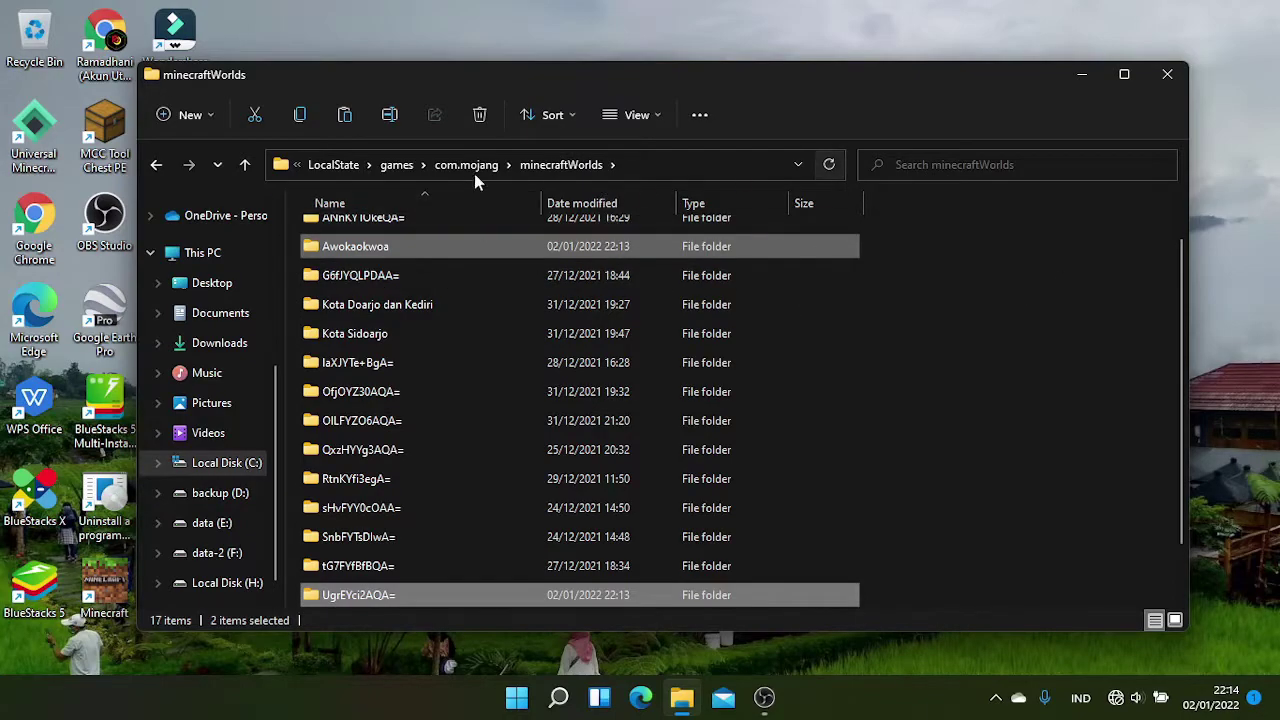
- Minimize the folder window, switch to Minecraft and load World 3 from the world list
{"action": "left_click", "coordinate": [1082, 75]}
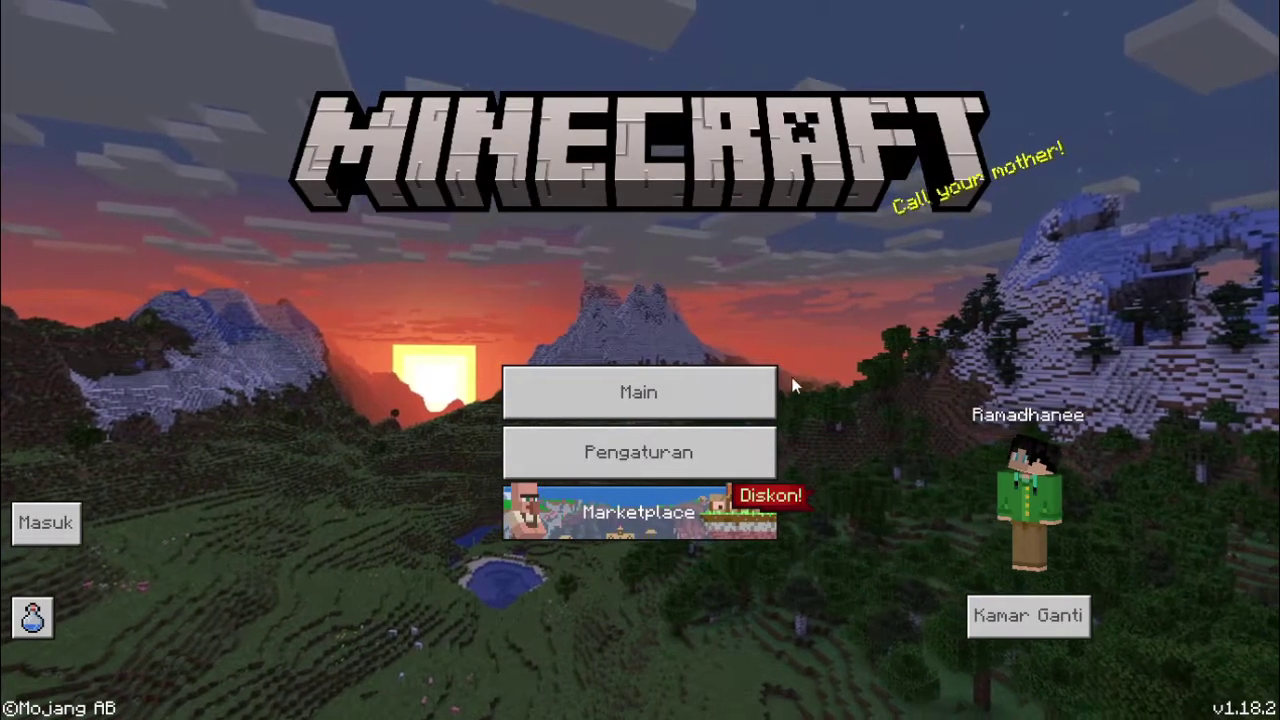
{"action": "left_click", "coordinate": [766, 382]}
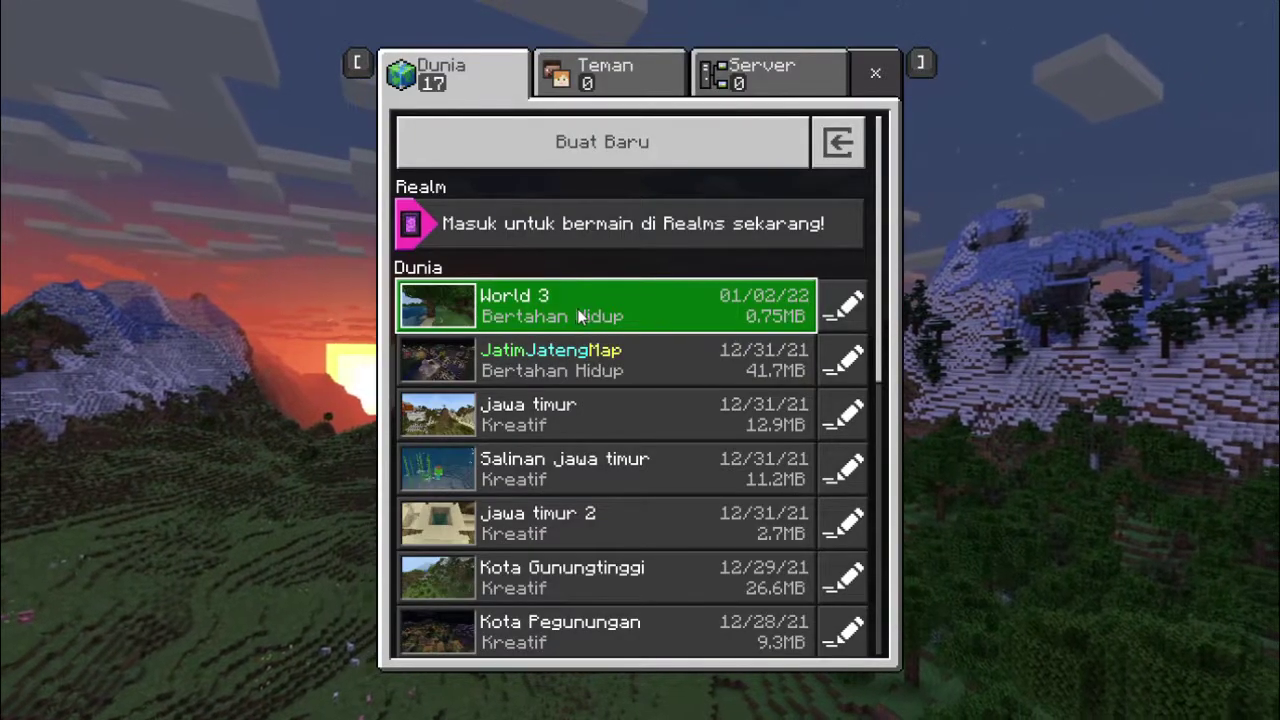
{"action": "left_click", "coordinate": [640, 315]}
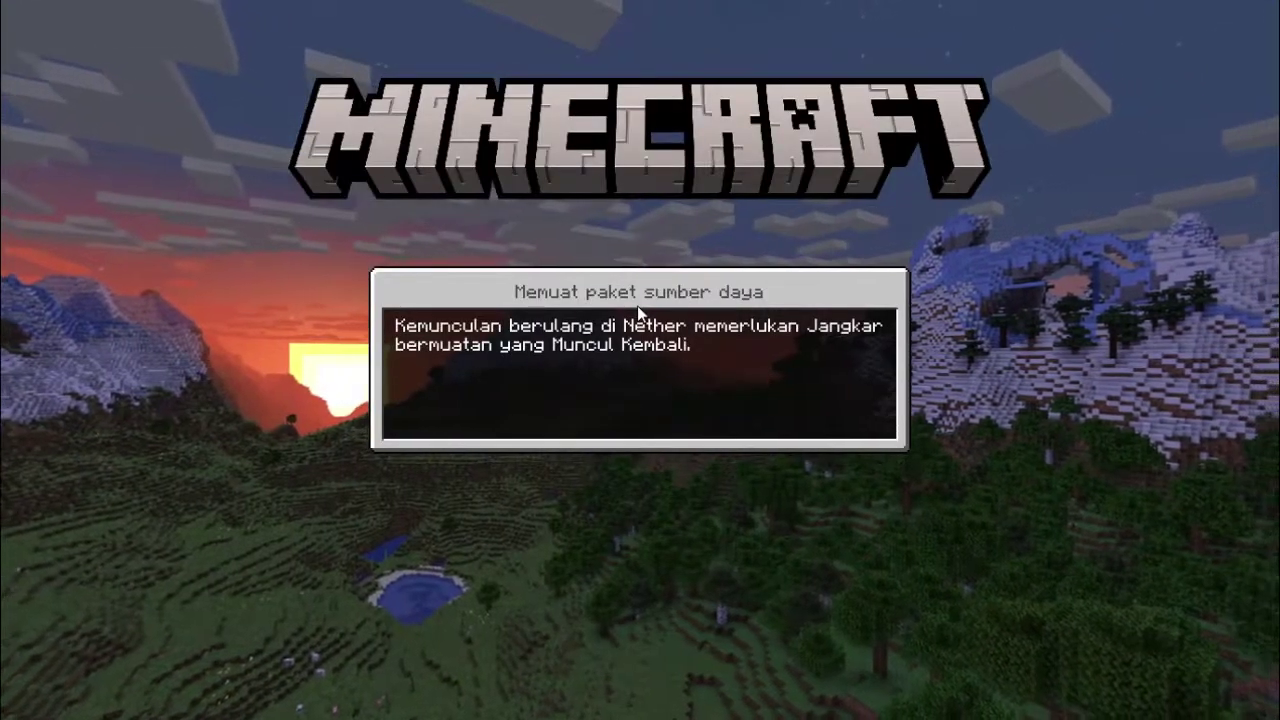